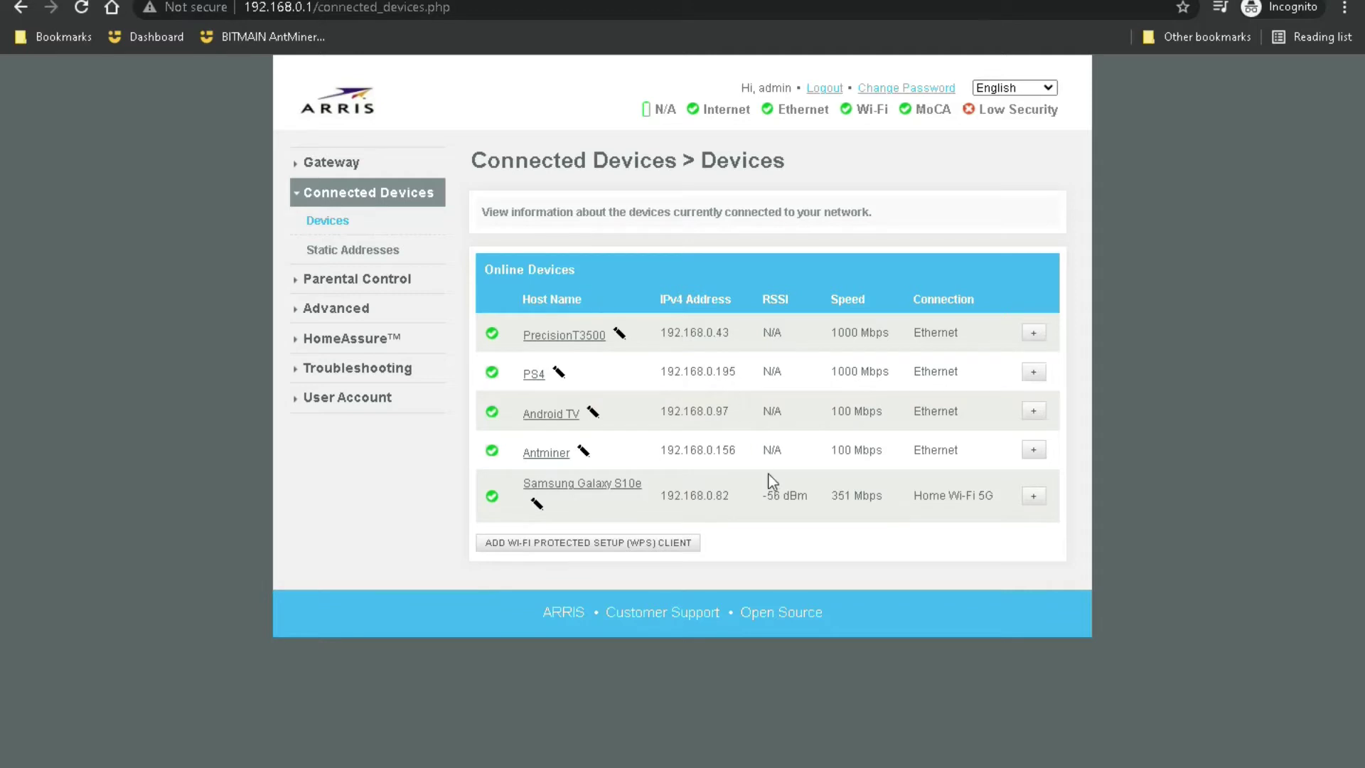
Step: Open the Antminer's address 192.168.0.156 from the ARRIS router's device list
{"action": "left_click_drag", "start_coordinate": [740, 456], "coordinate": [662, 450]}
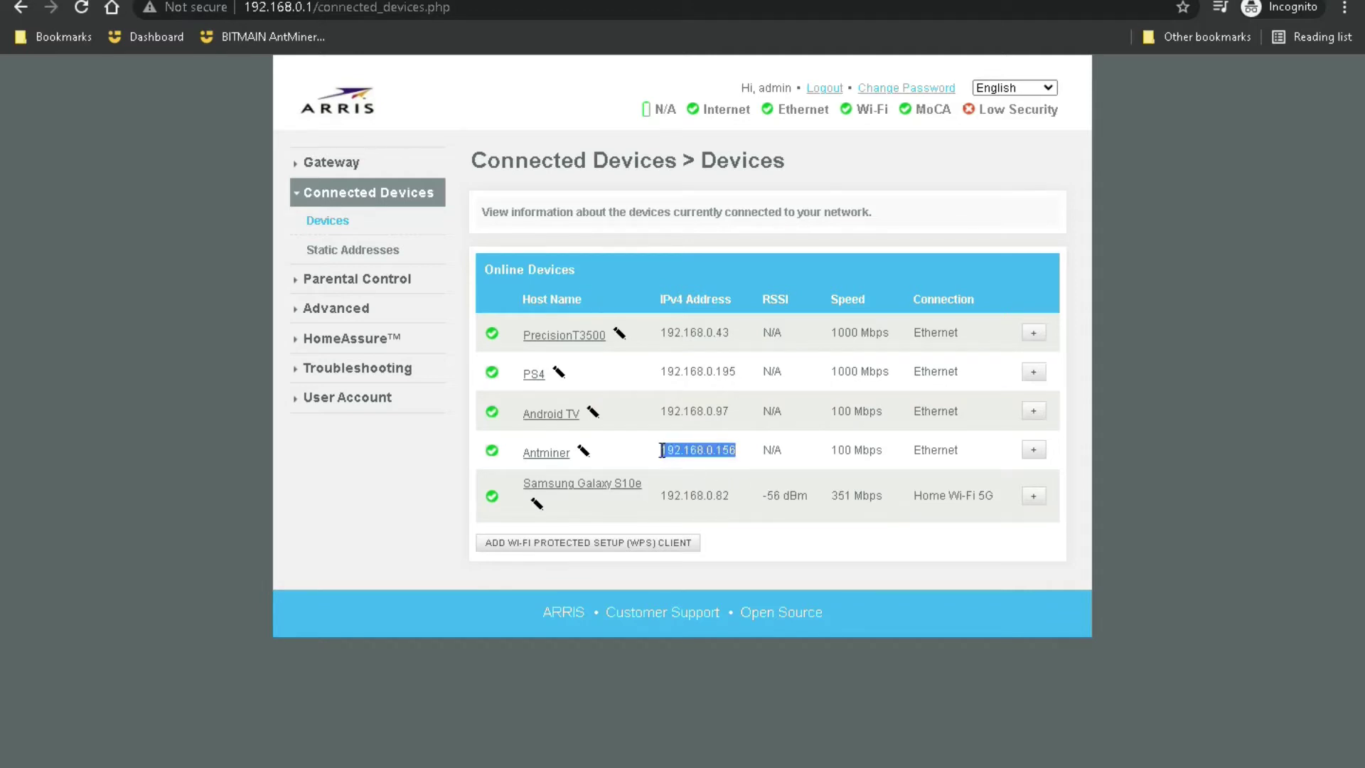
{"action": "right_click", "coordinate": [708, 449]}
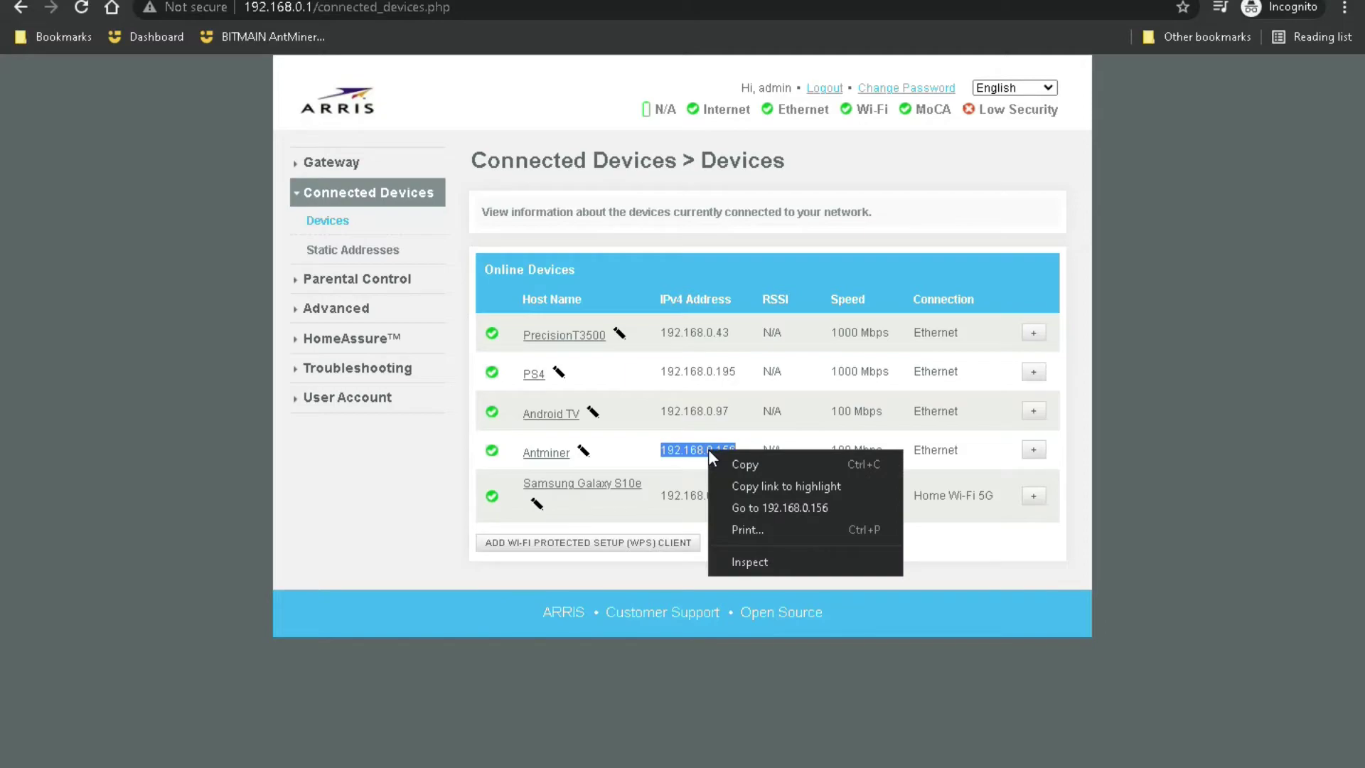
{"action": "left_click", "coordinate": [778, 509]}
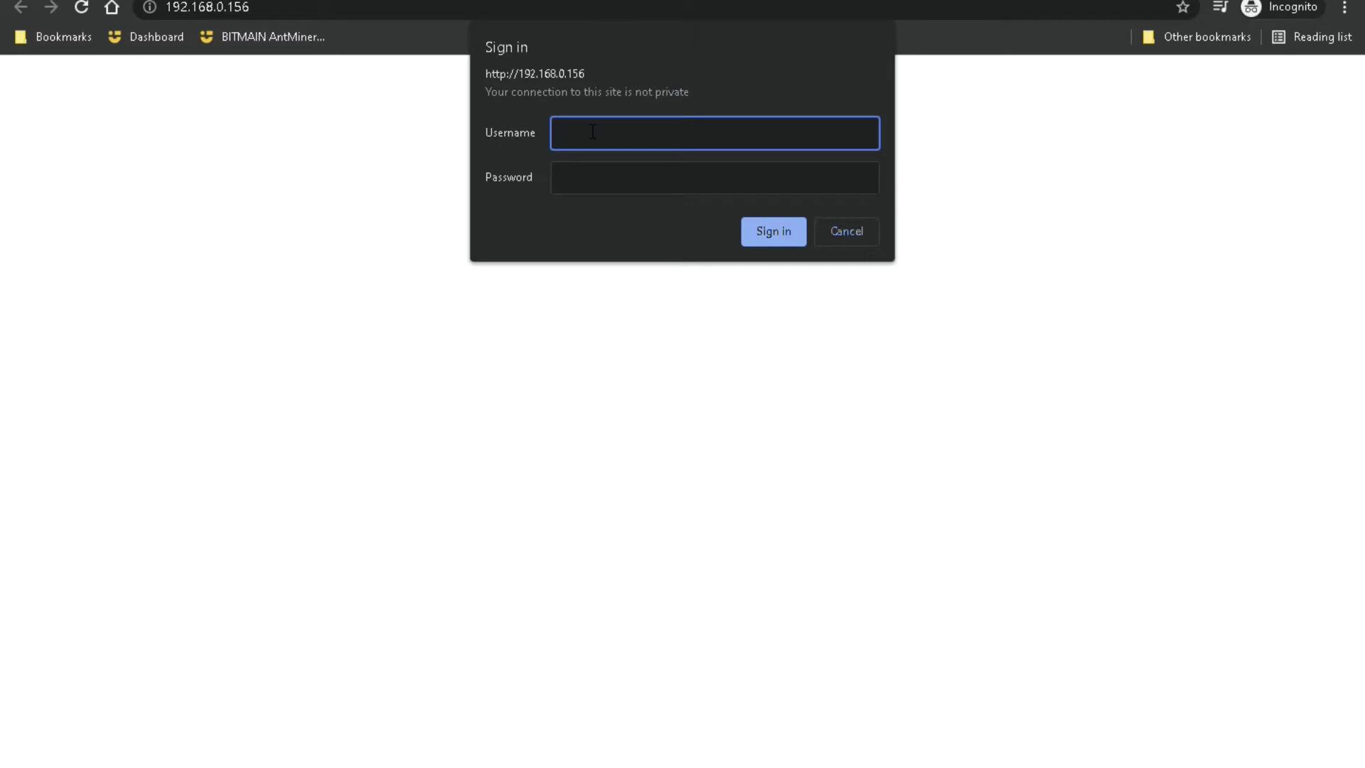
Step: Sign in to the miner with the default username and password
{"action": "type", "text": "root"}
{"action": "key", "text": "Tab"}
{"action": "type", "text": "root"}
{"action": "left_click", "coordinate": [757, 226]}
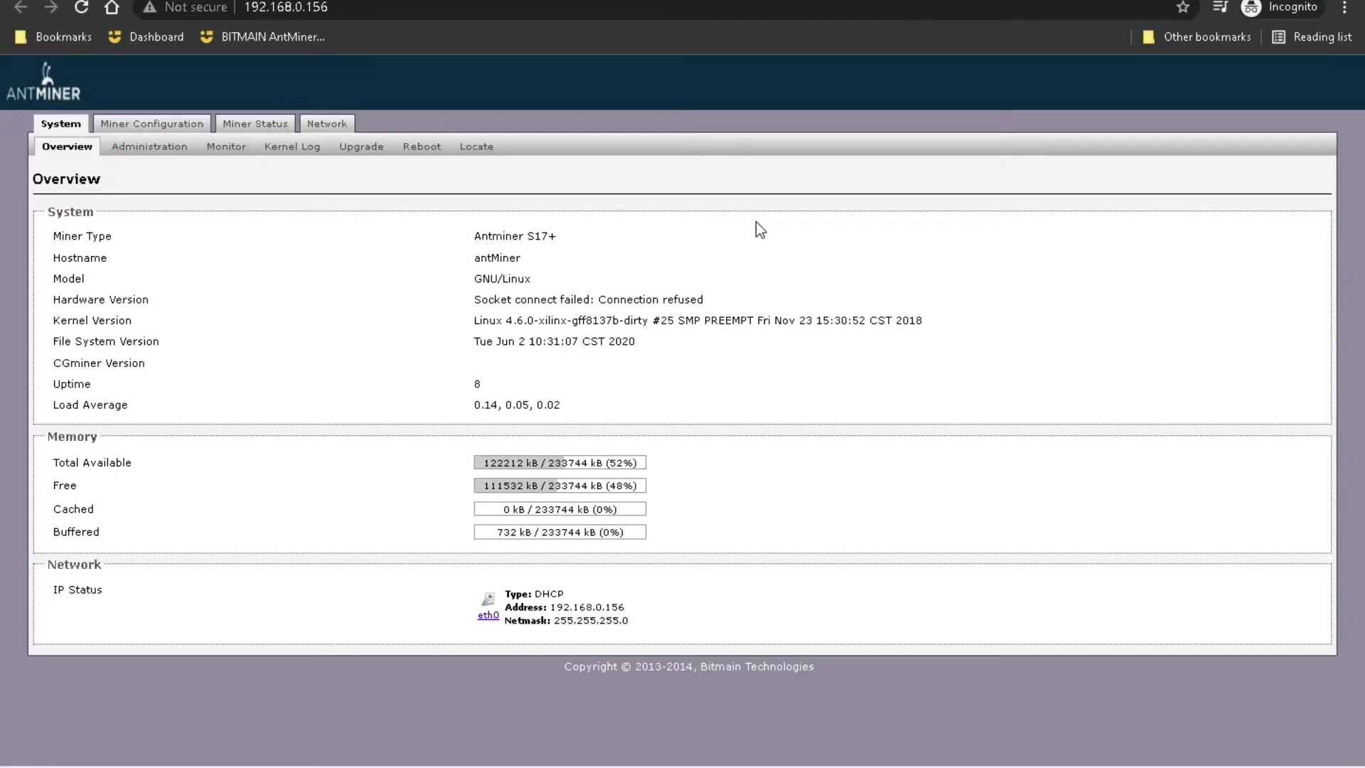
Step: Review the Overview's miner type (Antminer S17+), version details and uptime, then open Administration
{"action": "left_click_drag", "start_coordinate": [473, 235], "coordinate": [566, 240]}
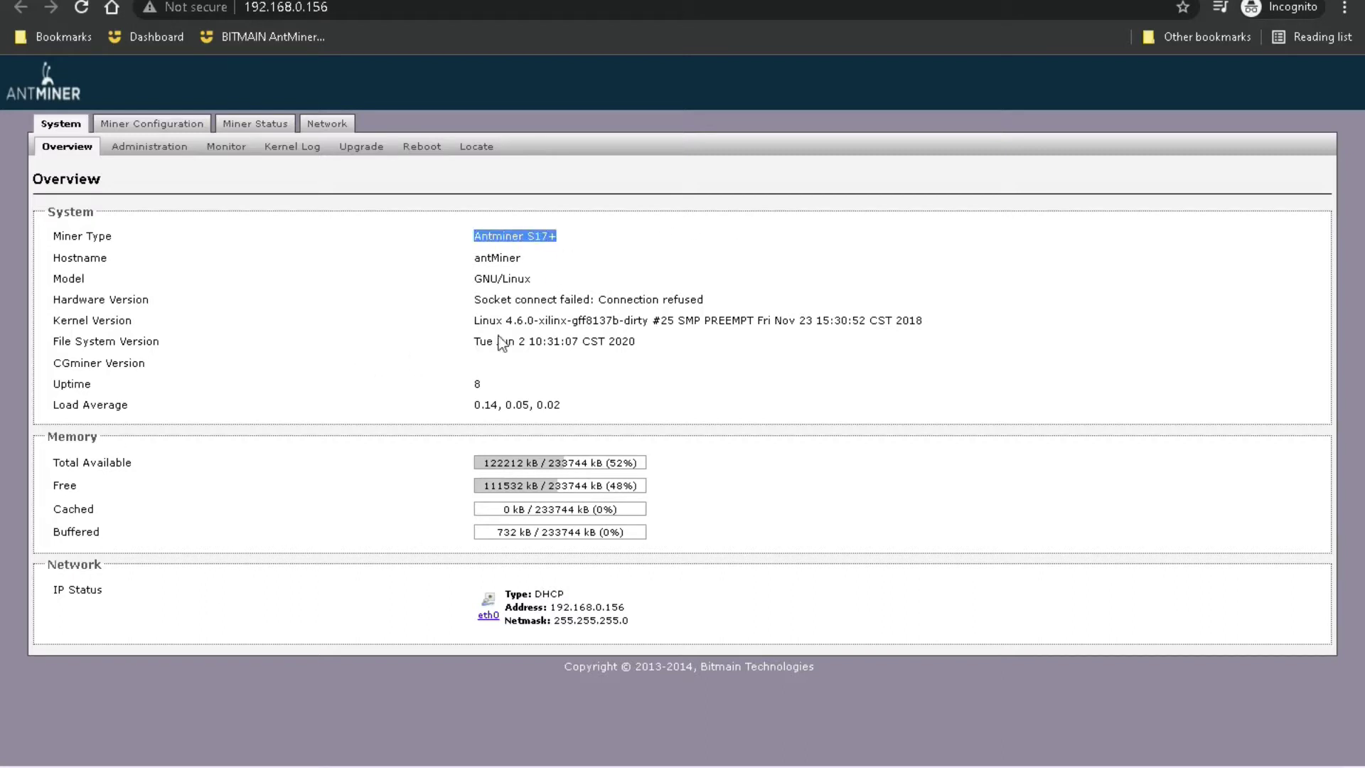
{"action": "left_click", "coordinate": [564, 294]}
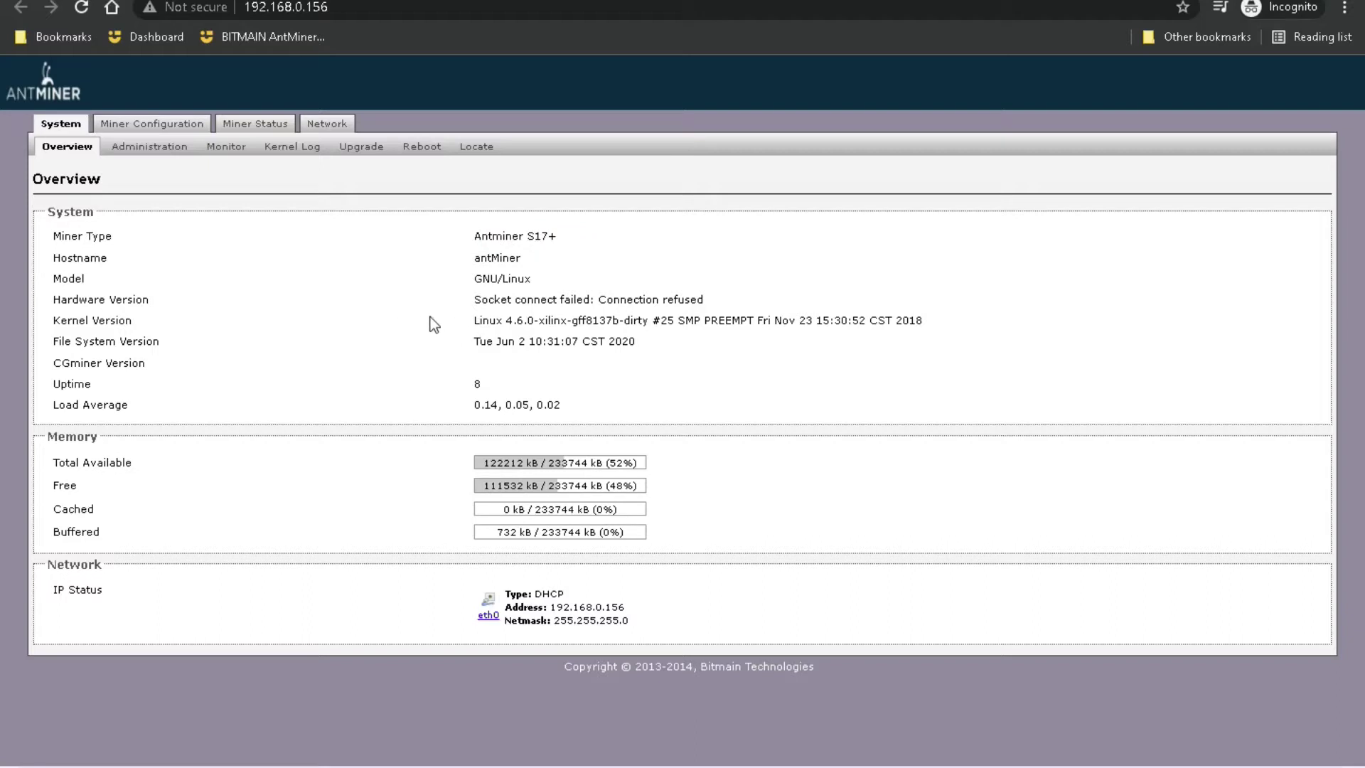
{"action": "left_click_drag", "start_coordinate": [476, 320], "coordinate": [887, 320]}
{"action": "left_click", "coordinate": [894, 334]}
{"action": "double_click", "coordinate": [479, 384]}
{"action": "left_click", "coordinate": [644, 395]}
{"action": "left_click", "coordinate": [140, 152]}
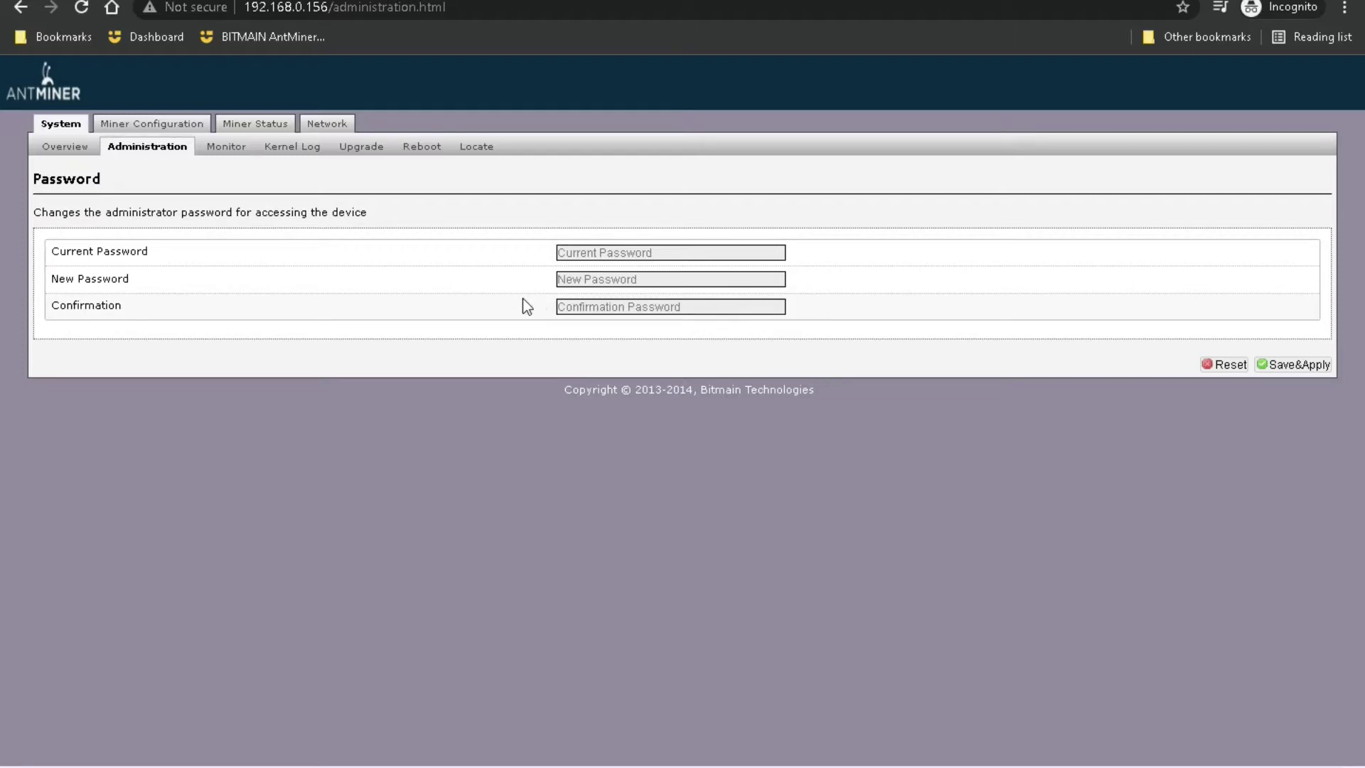
Step: Look through the process Monitor and Kernel Log, then bring up the Upgrade page
{"action": "left_click", "coordinate": [233, 149]}
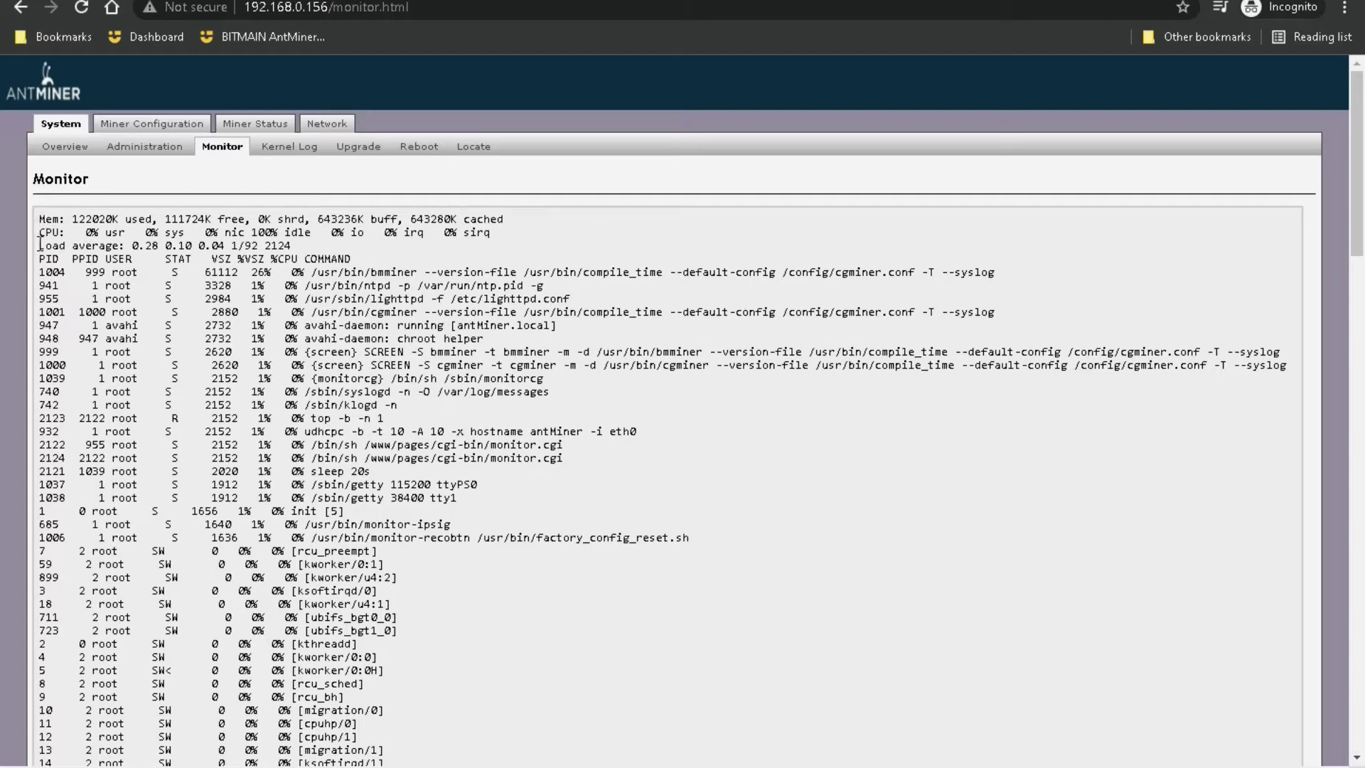
{"action": "left_click", "coordinate": [288, 150]}
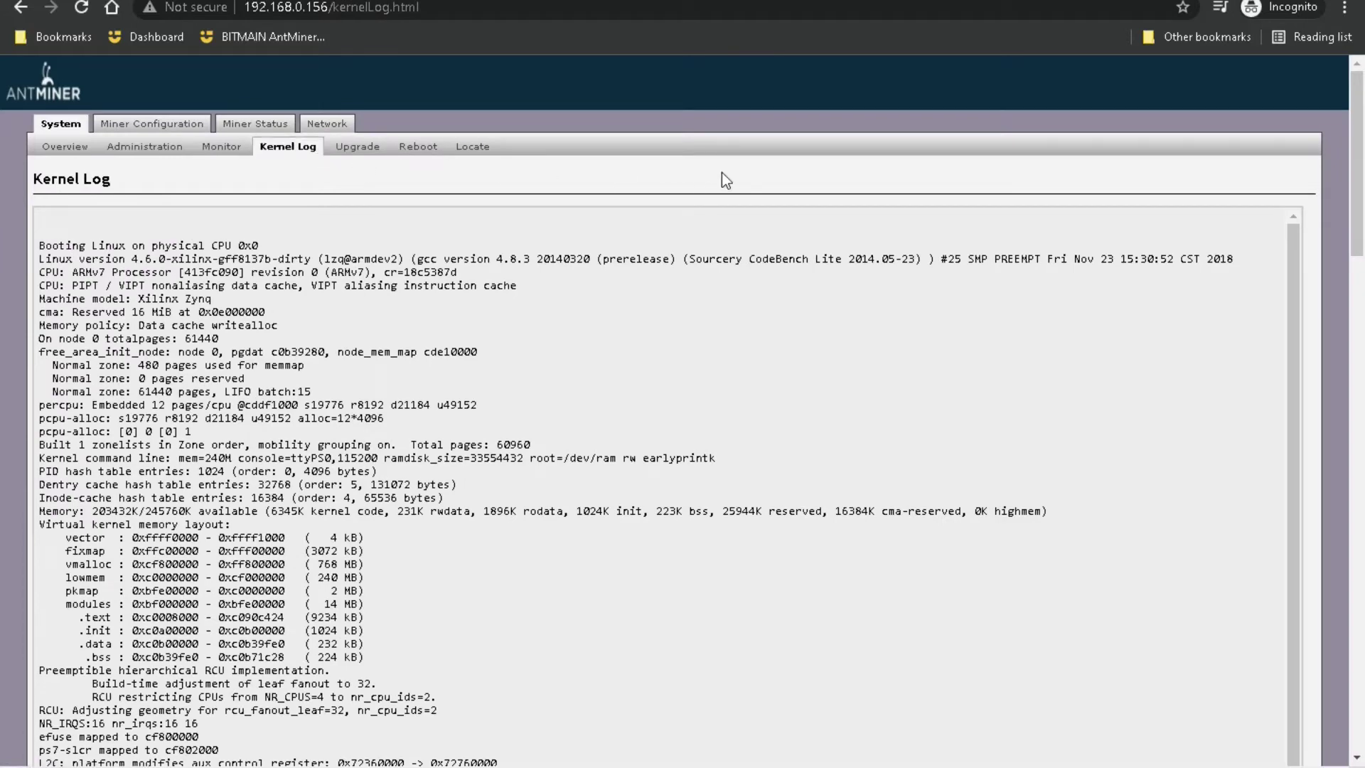
{"action": "scroll", "coordinate": [498, 390], "scroll_direction": "down", "scroll_amount": 15}
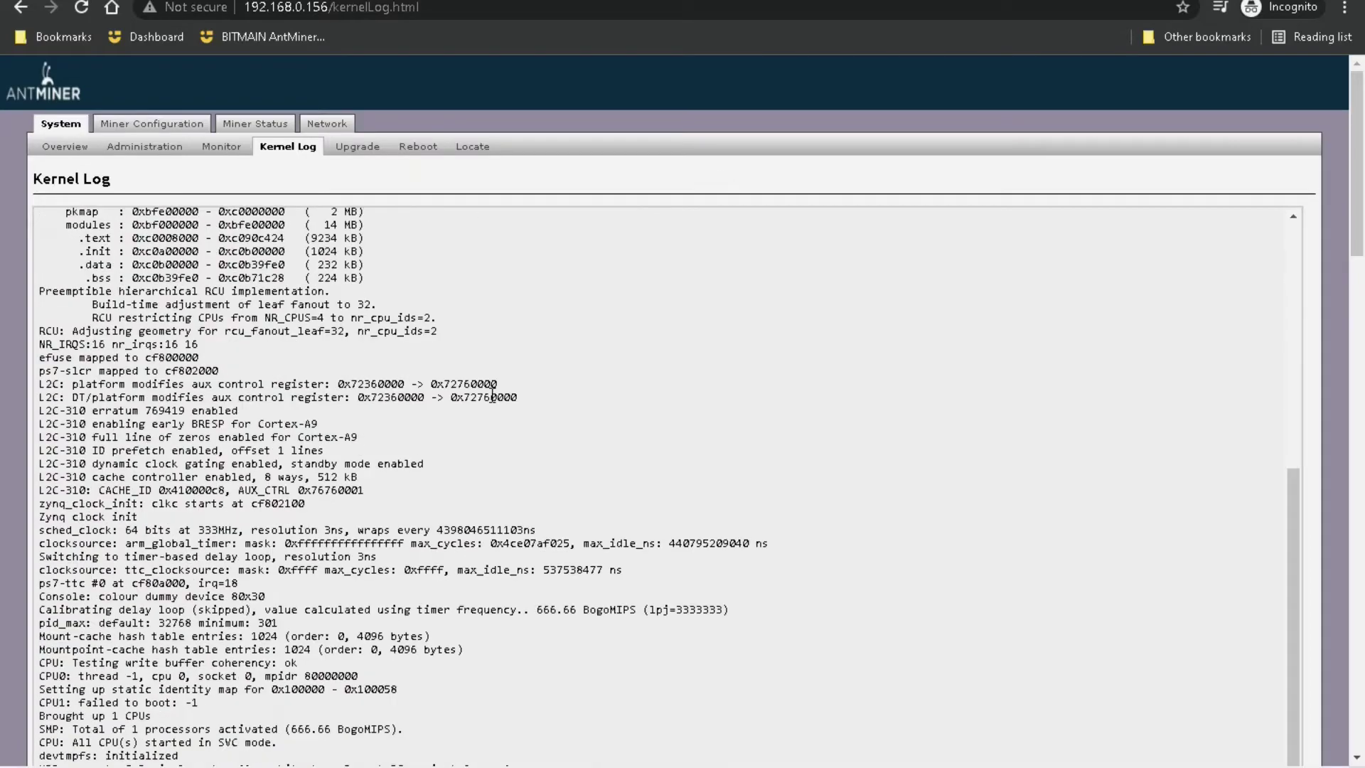
{"action": "scroll", "coordinate": [374, 398], "scroll_direction": "down", "scroll_amount": 20}
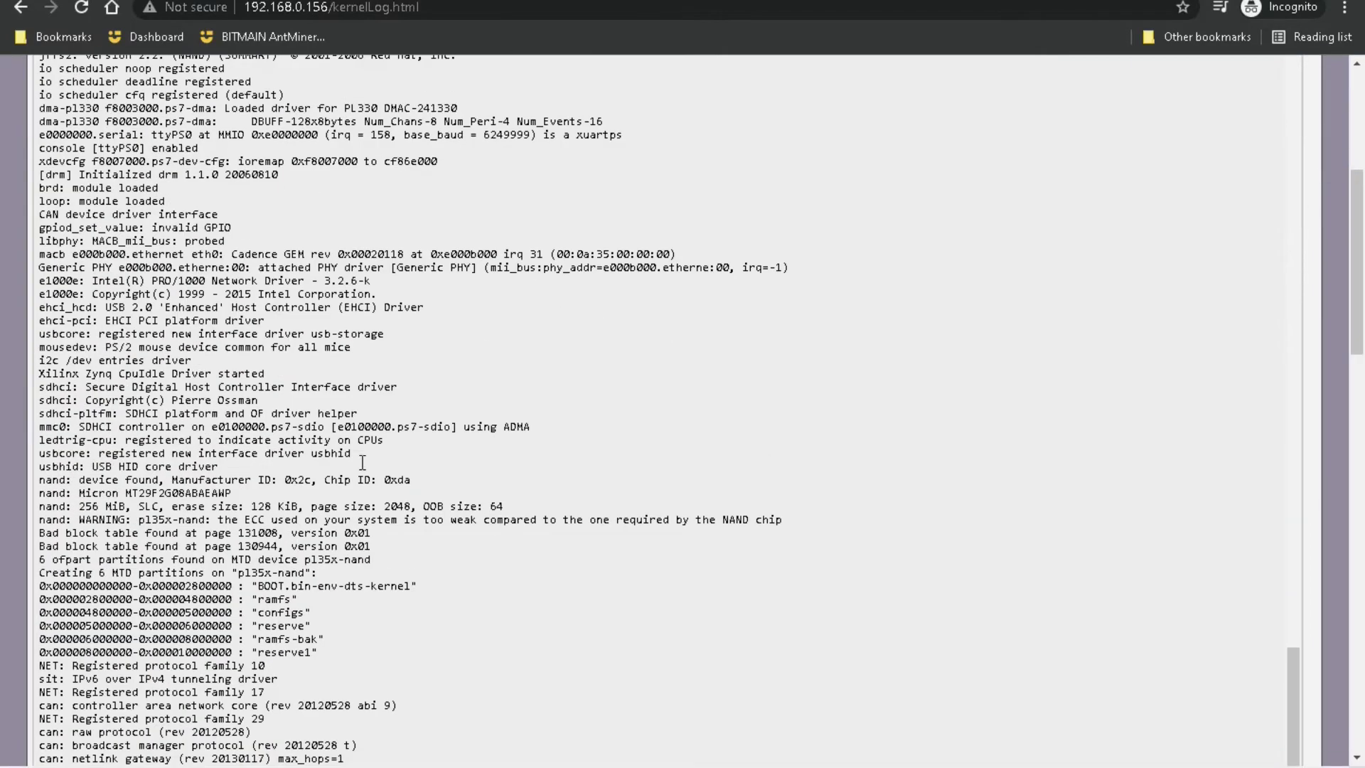
{"action": "scroll", "coordinate": [359, 425], "scroll_direction": "down", "scroll_amount": 10}
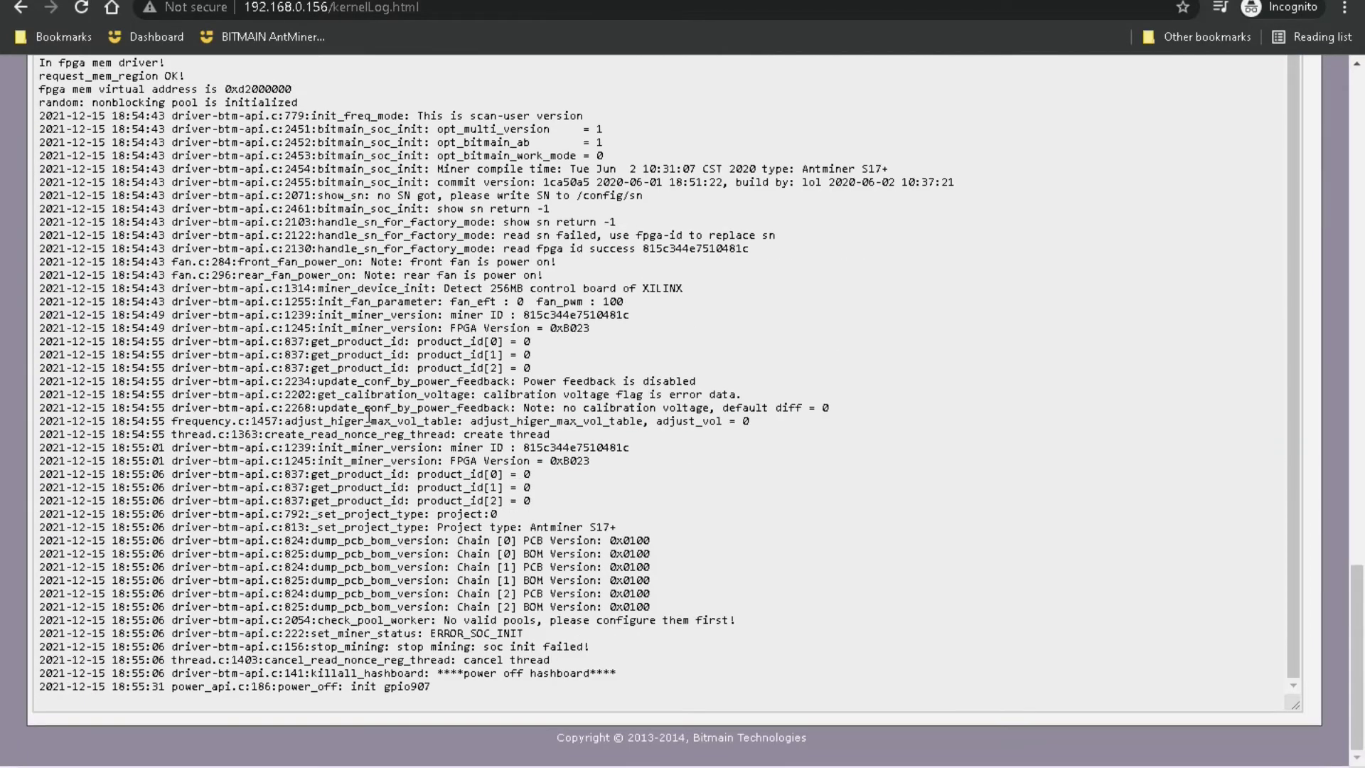
{"action": "scroll", "coordinate": [738, 411], "scroll_direction": "up", "scroll_amount": 10}
{"action": "scroll", "coordinate": [713, 362], "scroll_direction": "up", "scroll_amount": 20}
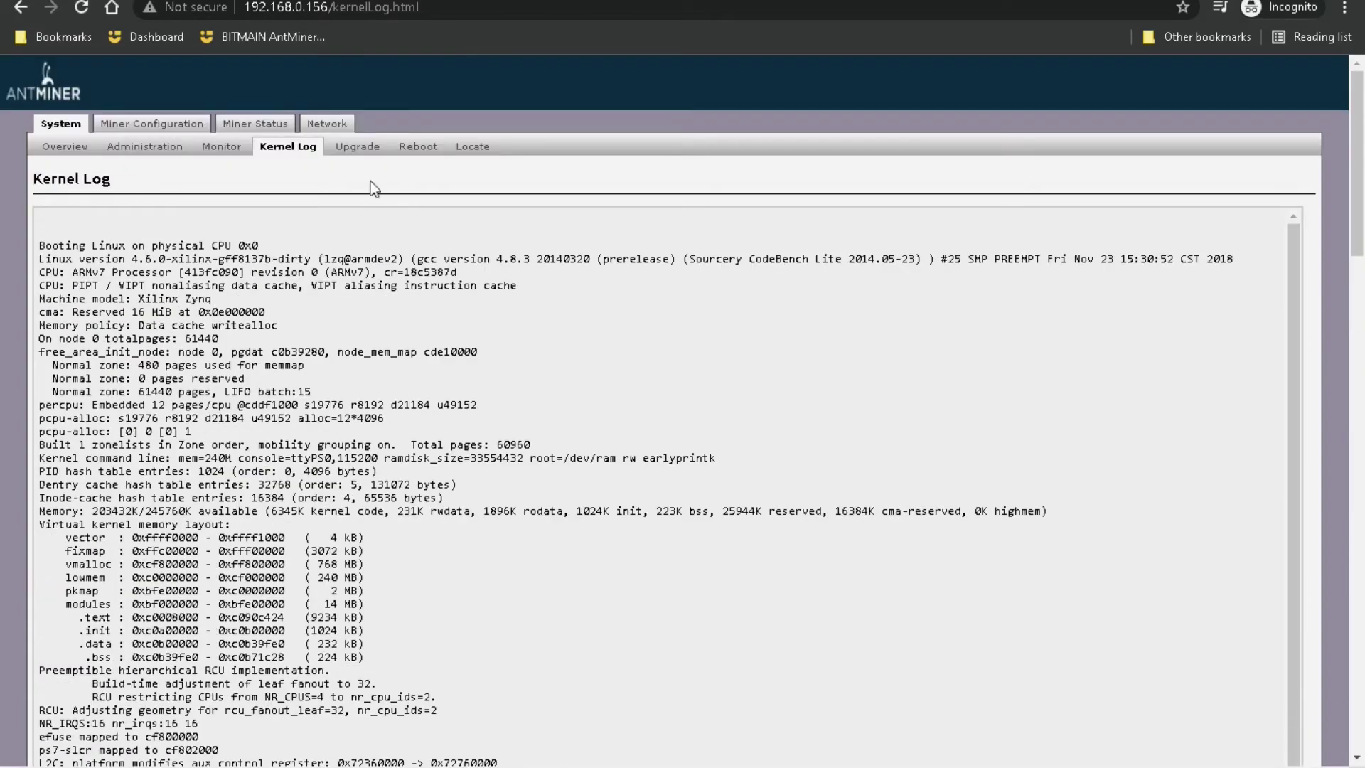
{"action": "left_click", "coordinate": [359, 147]}
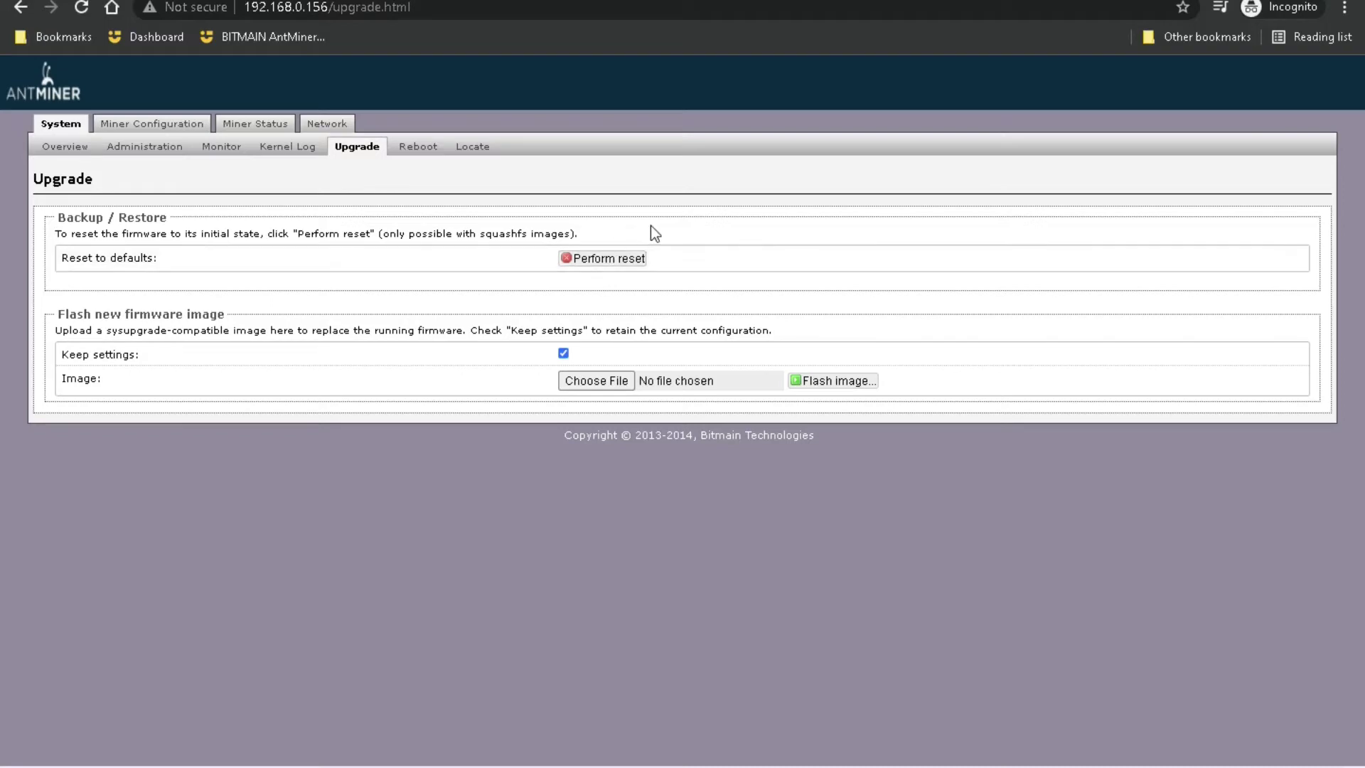
Step: Visit the Reboot page, then blink the miner's LED from Locate and stop it again
{"action": "left_click", "coordinate": [413, 151]}
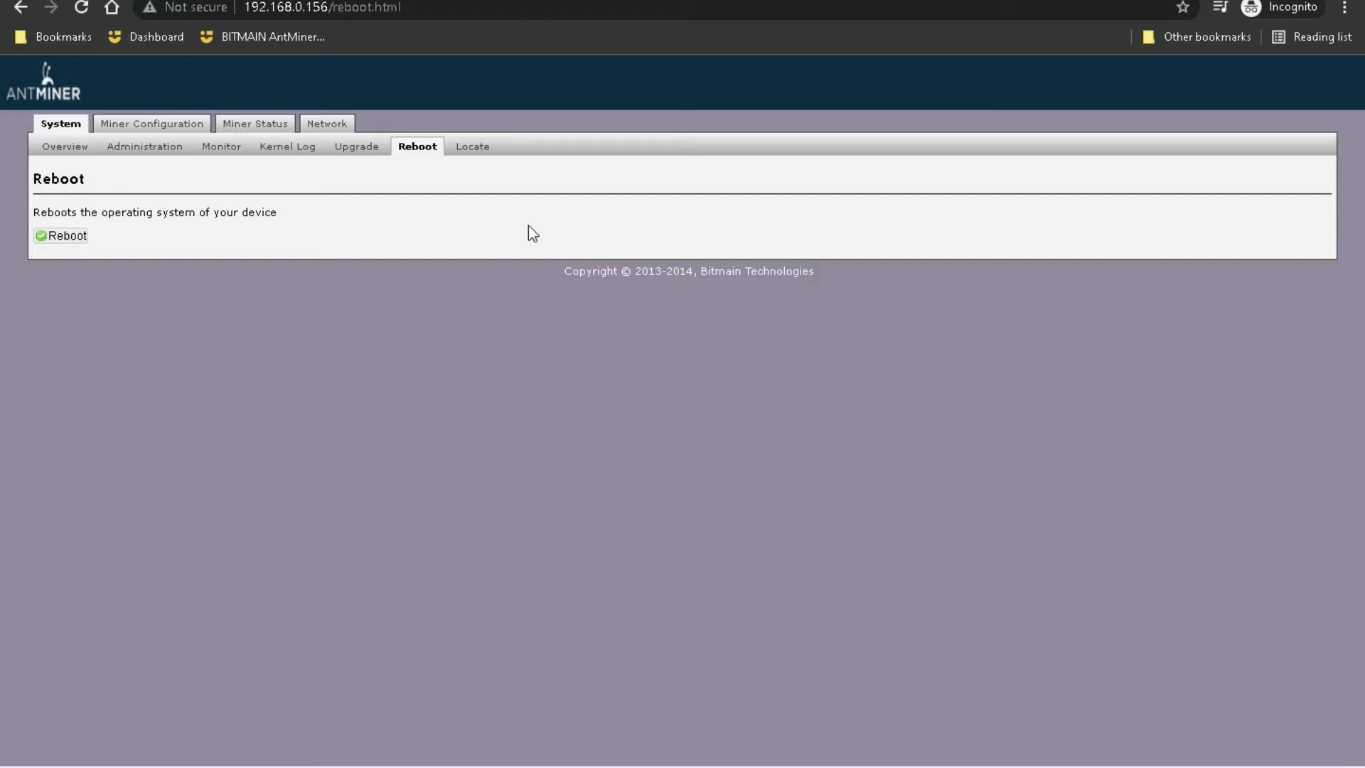
{"action": "left_click", "coordinate": [471, 148]}
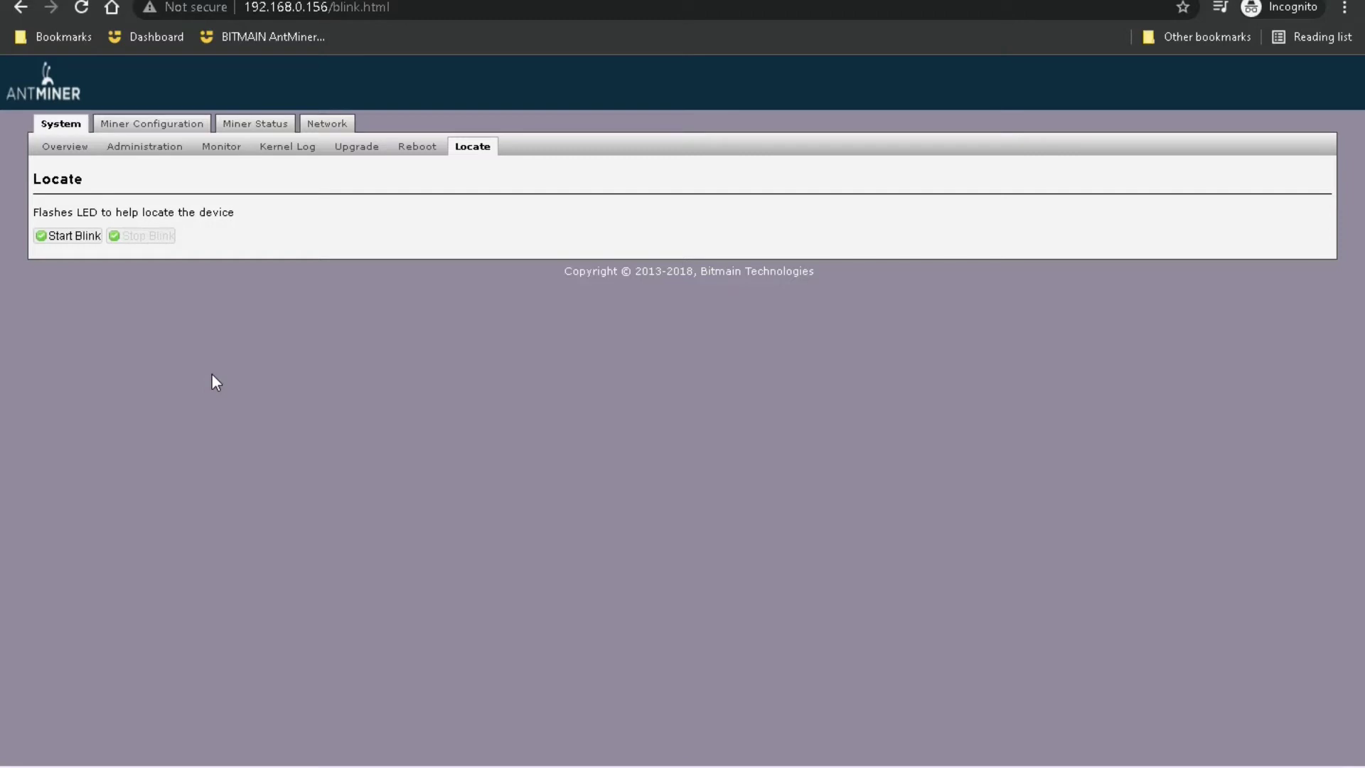
{"action": "left_click", "coordinate": [56, 236]}
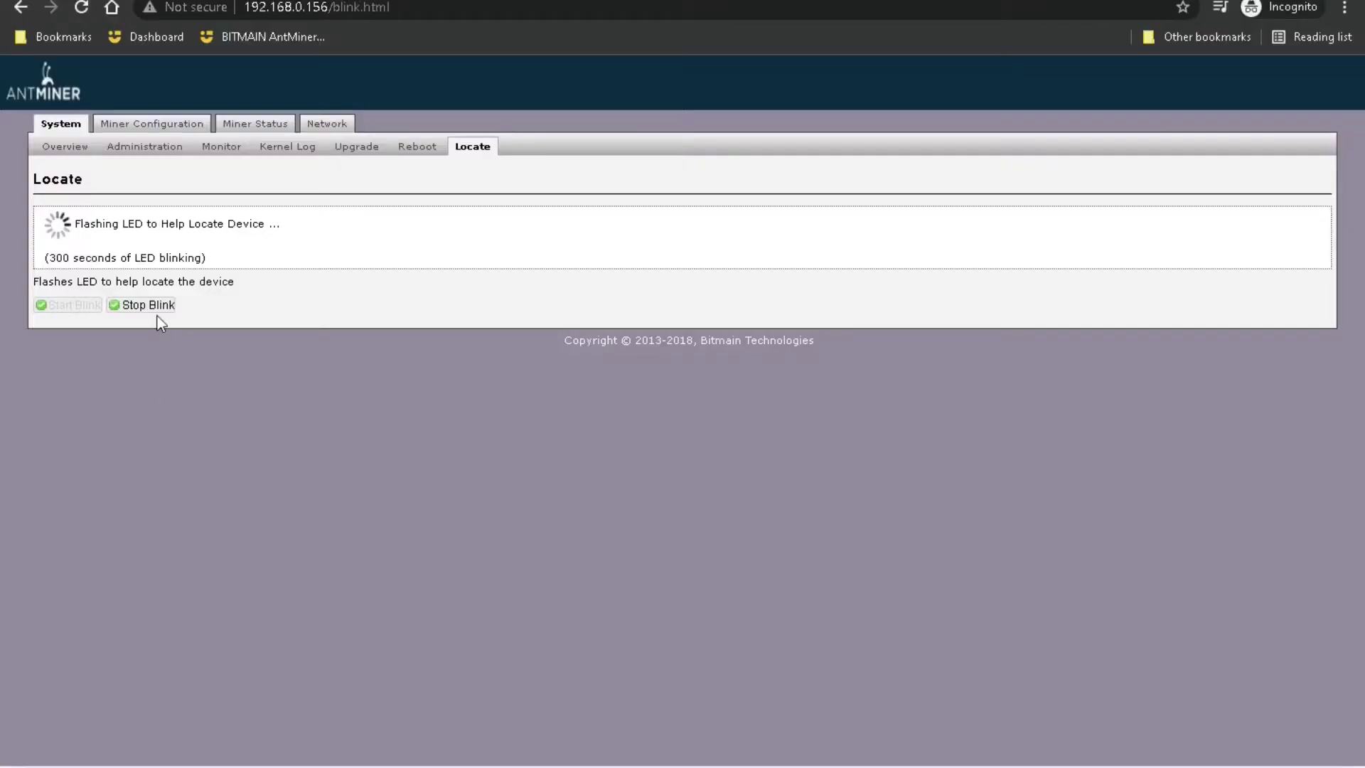
{"action": "left_click", "coordinate": [148, 306]}
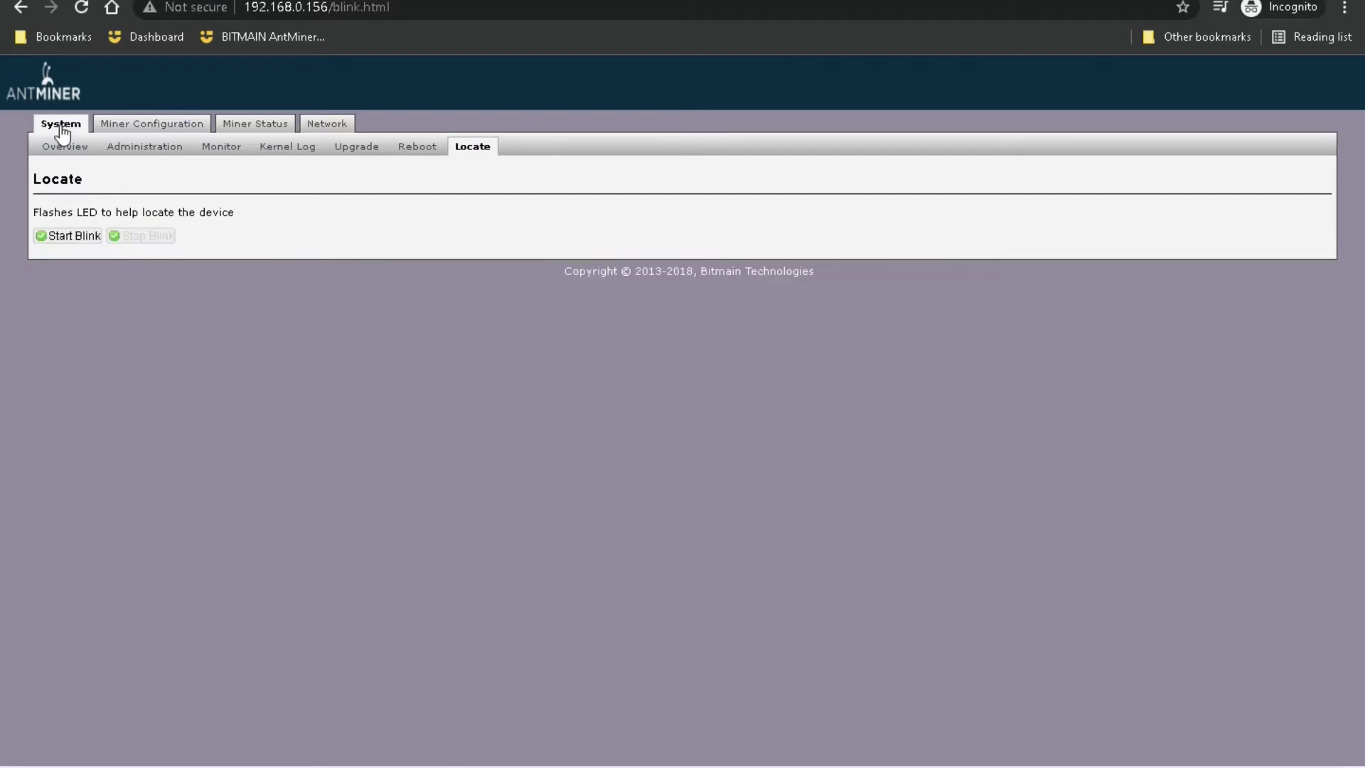
Step: Check the empty Miner Configuration pool form, then switch to the NiceHash dashboard
{"action": "left_click", "coordinate": [146, 131]}
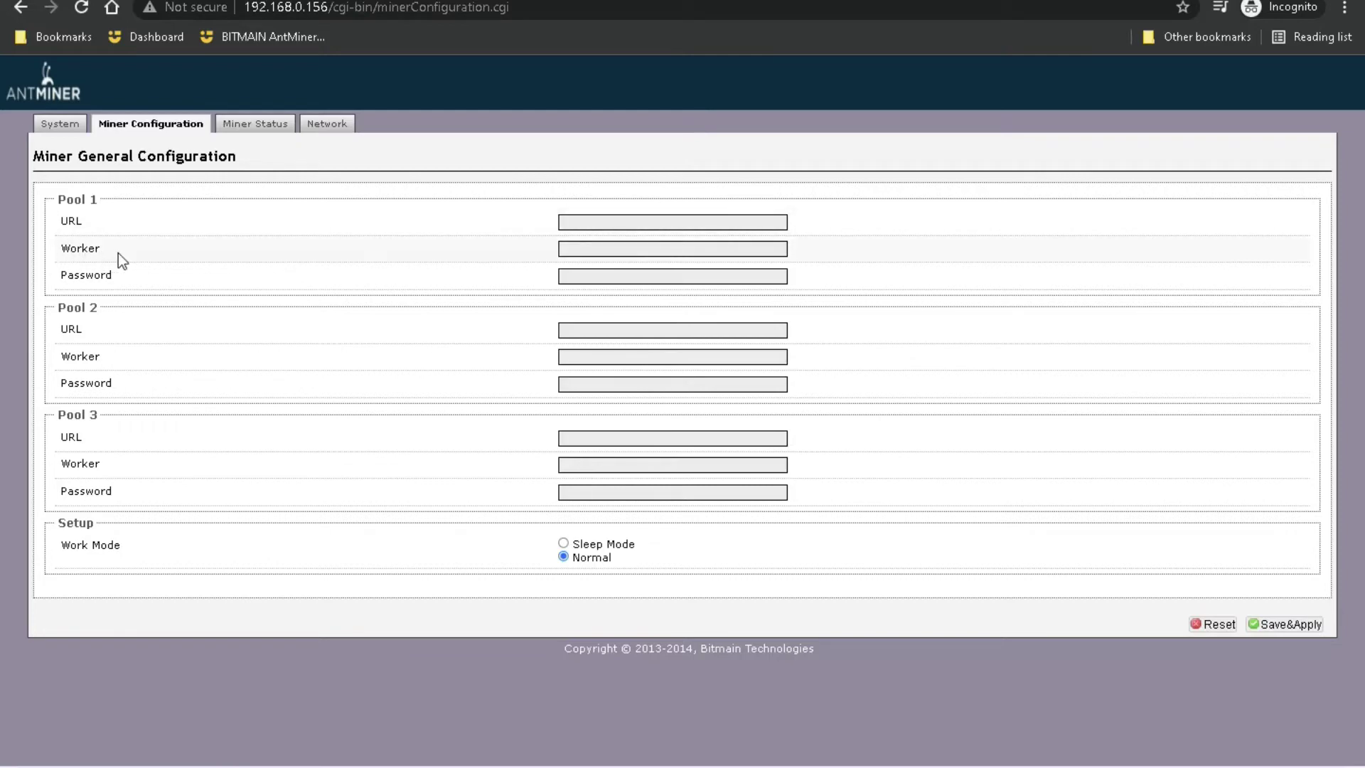
{"action": "left_click", "coordinate": [567, 248]}
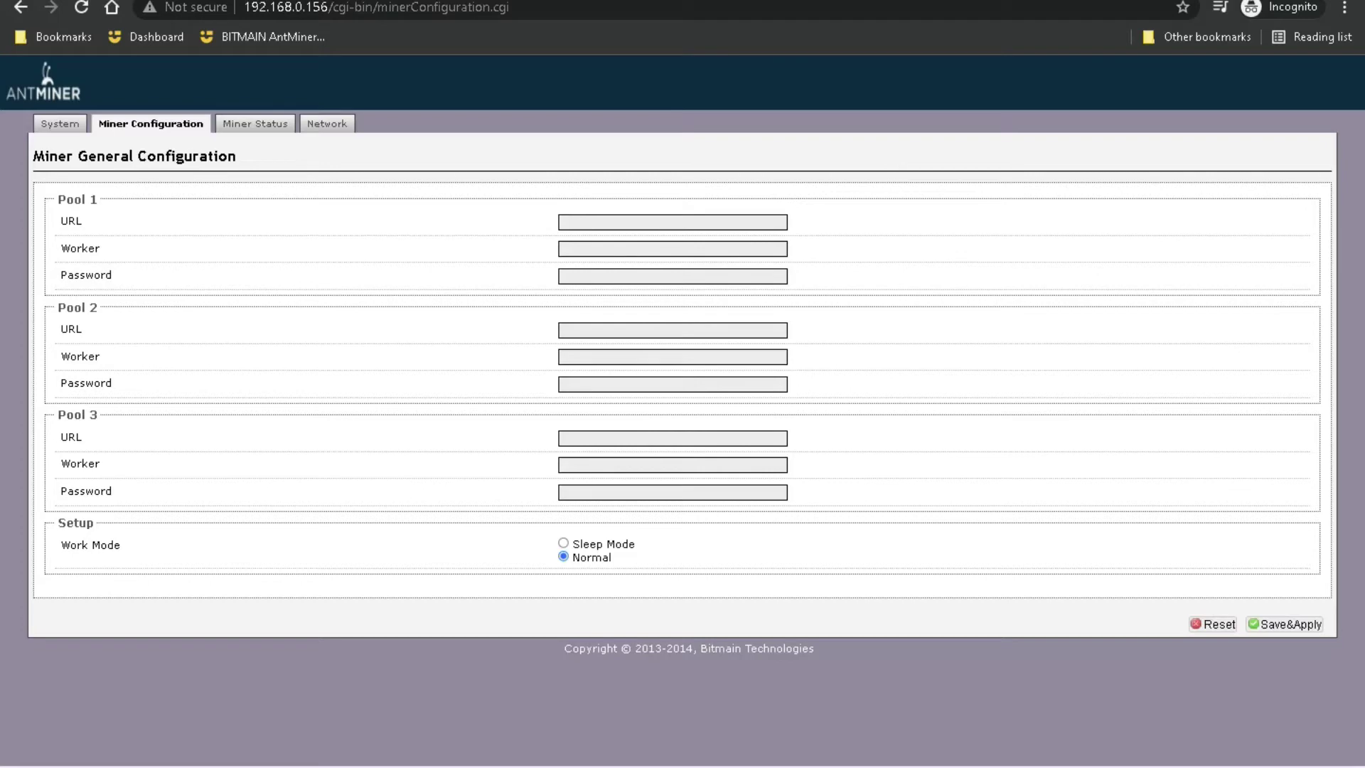
{"action": "left_click", "coordinate": [397, 2]}
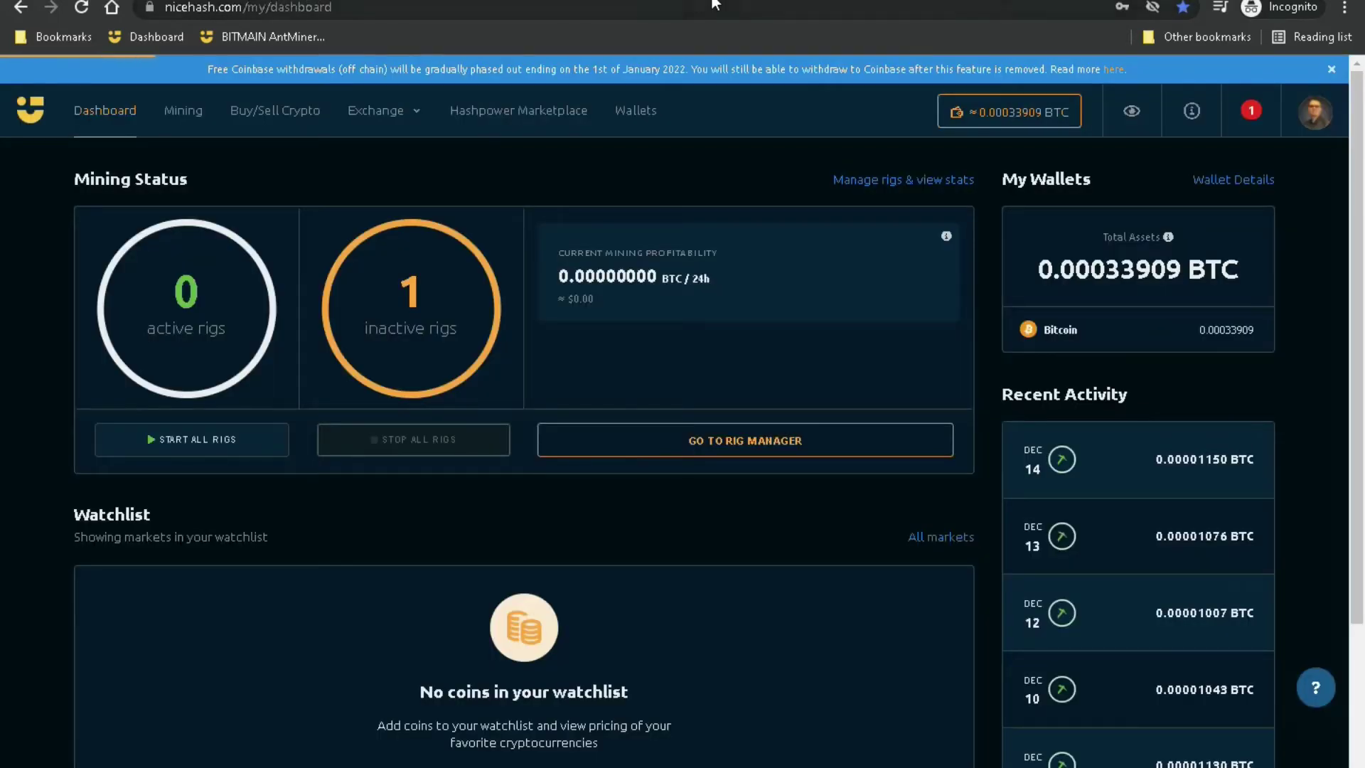
{"action": "left_click", "coordinate": [675, 2]}
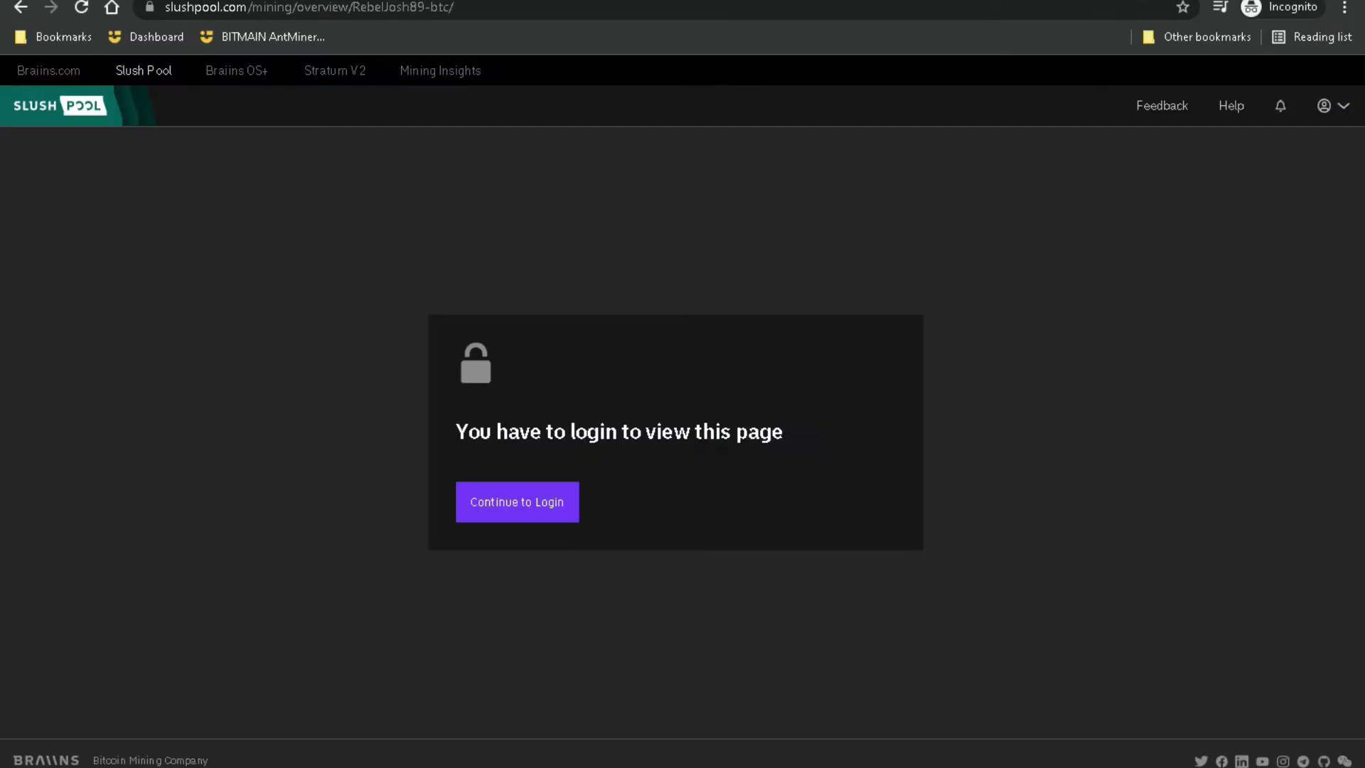
{"action": "left_click", "coordinate": [137, 75]}
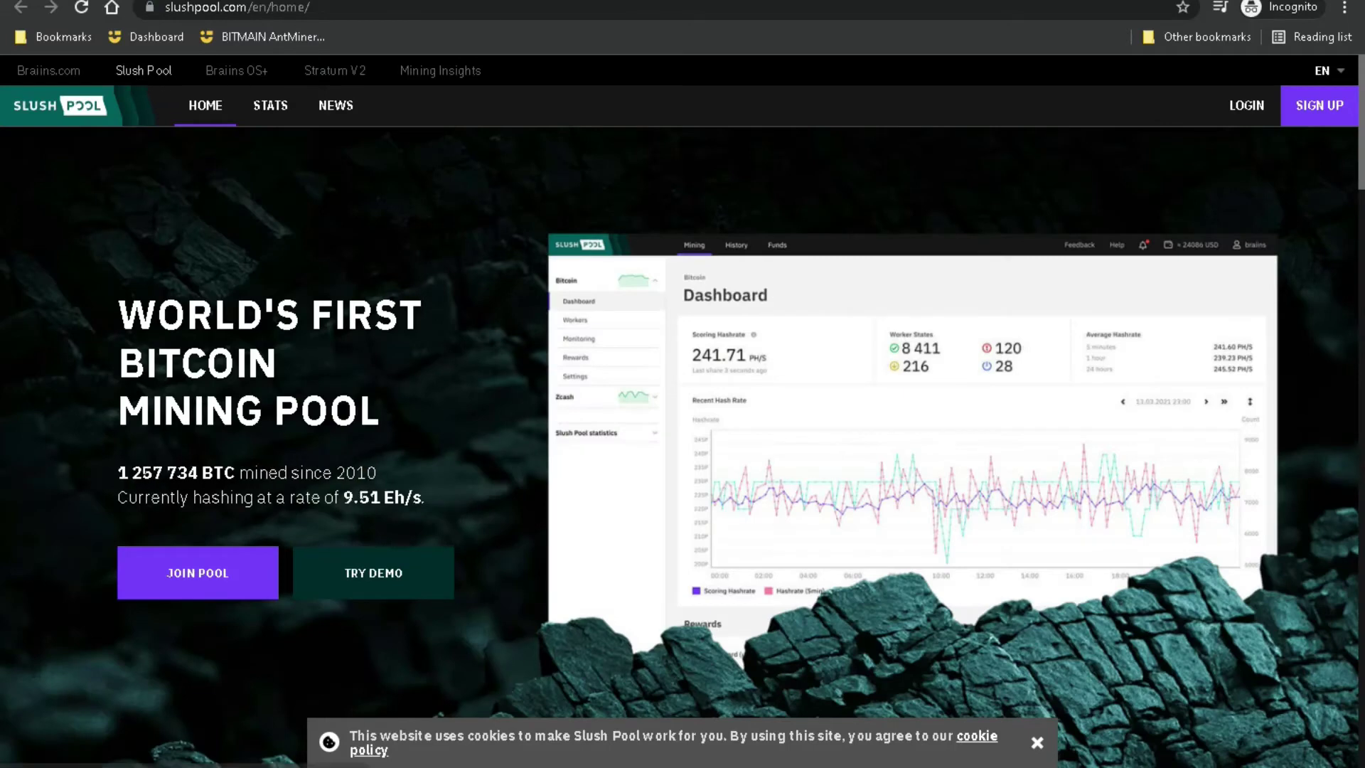
{"action": "left_click", "coordinate": [48, 70]}
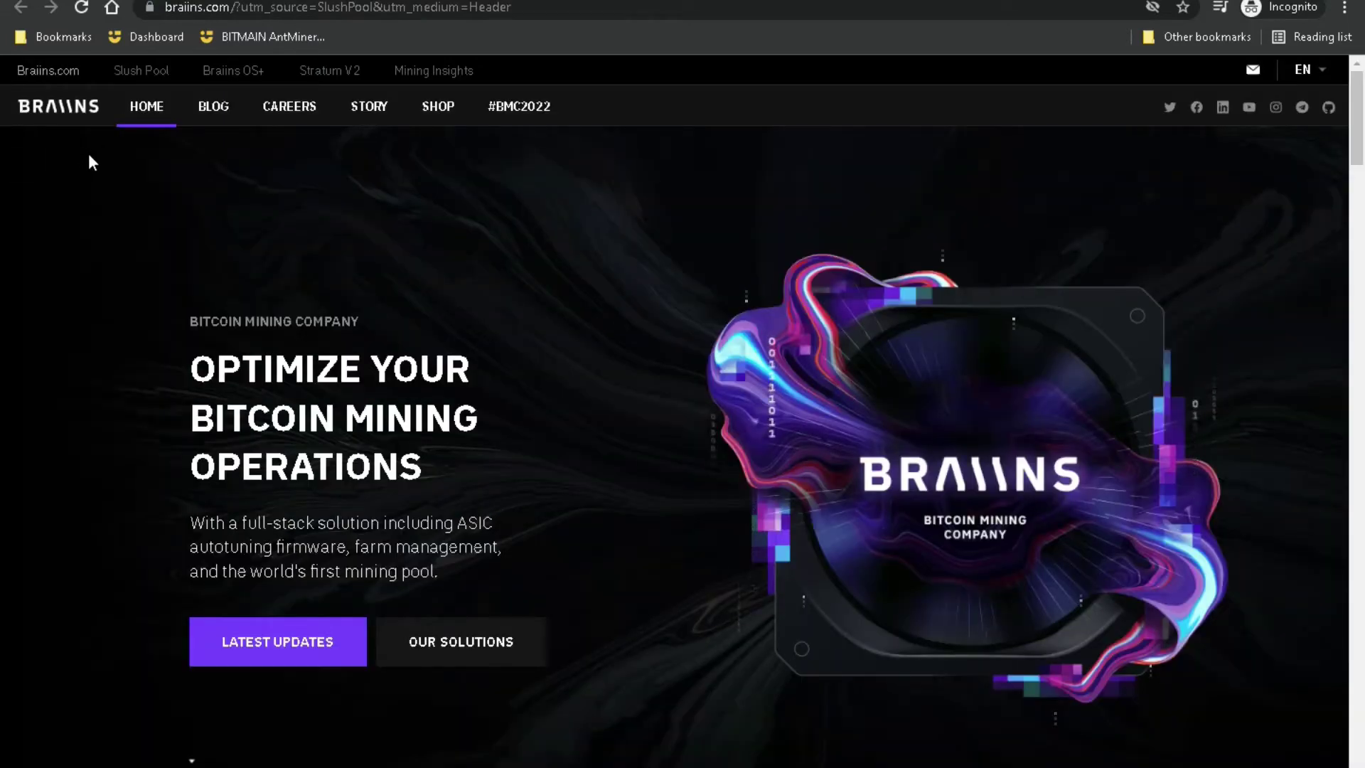
{"action": "left_click", "coordinate": [153, 36]}
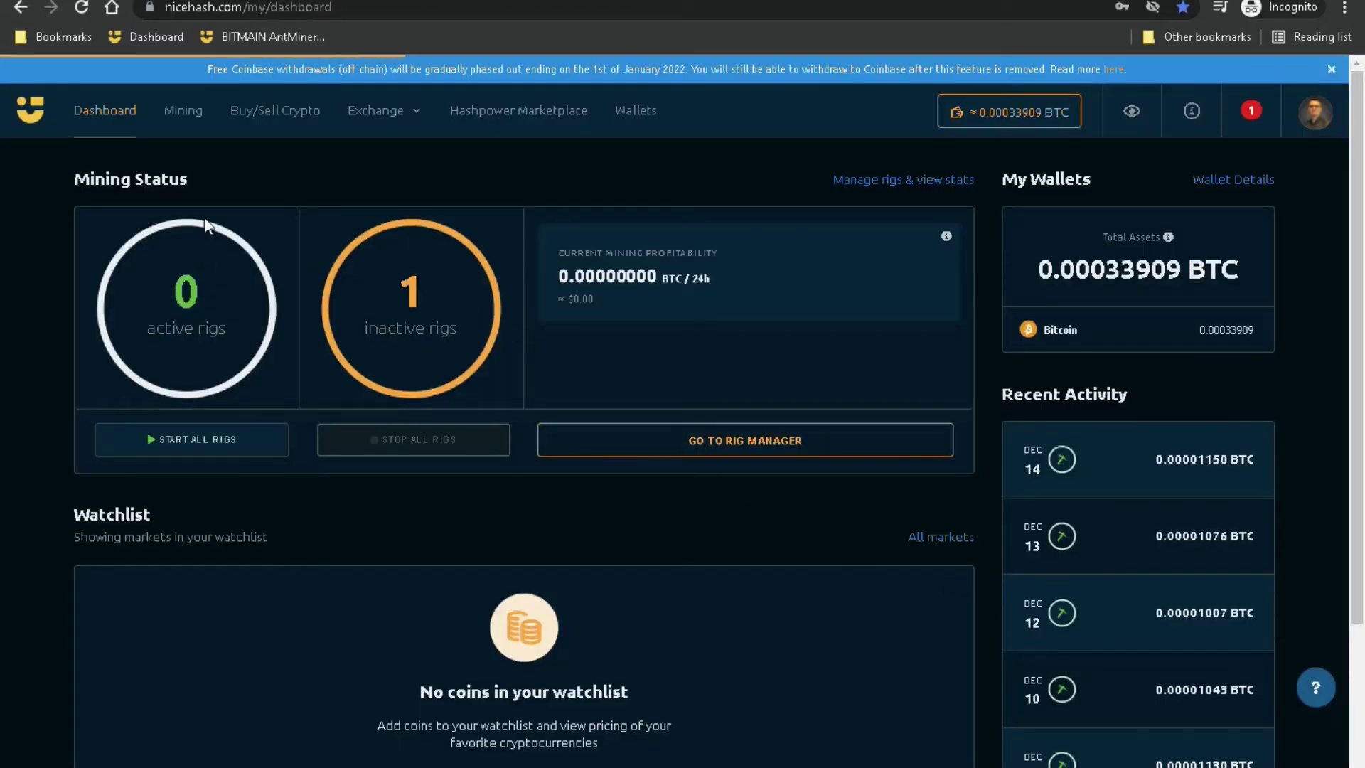
Step: From NiceHash's Mining rig manager, choose the 'Connect your ASIC device' mining option
{"action": "left_click", "coordinate": [179, 123]}
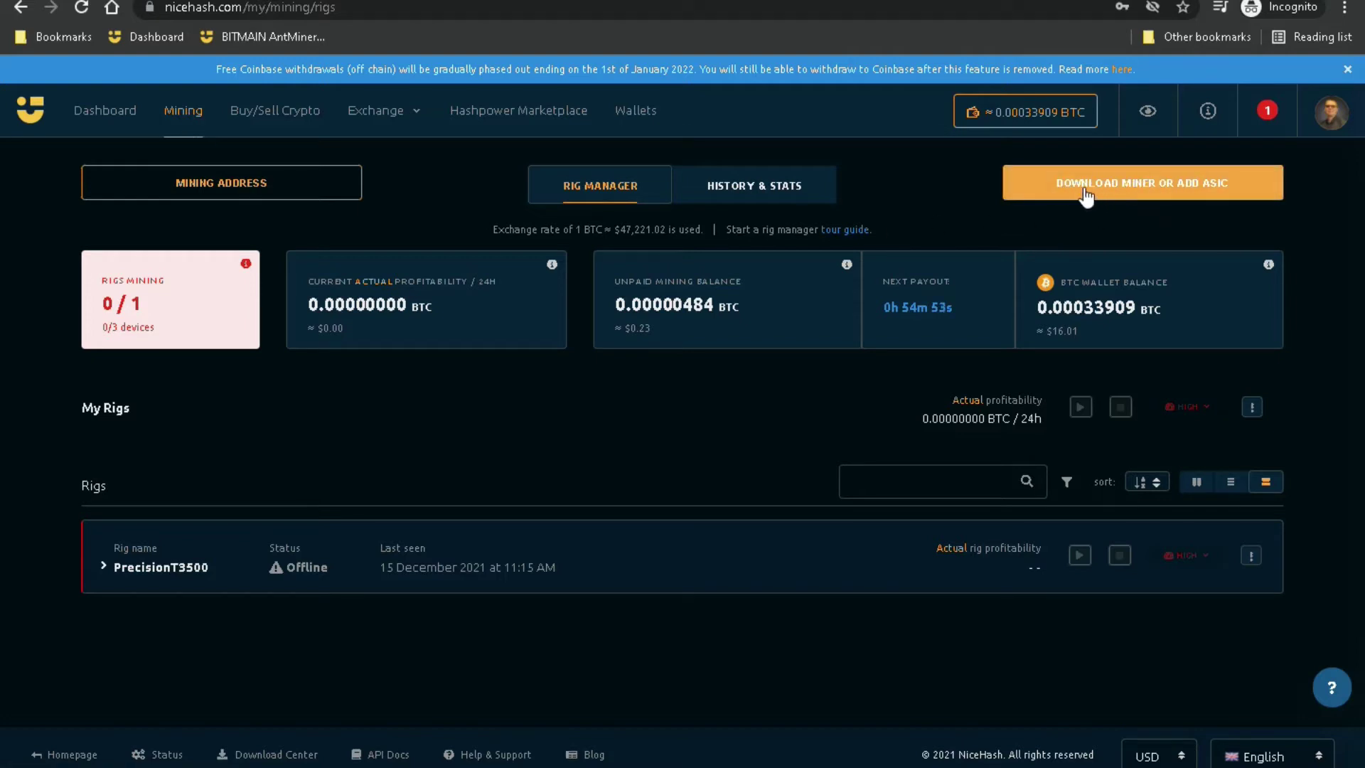
{"action": "left_click", "coordinate": [1241, 192]}
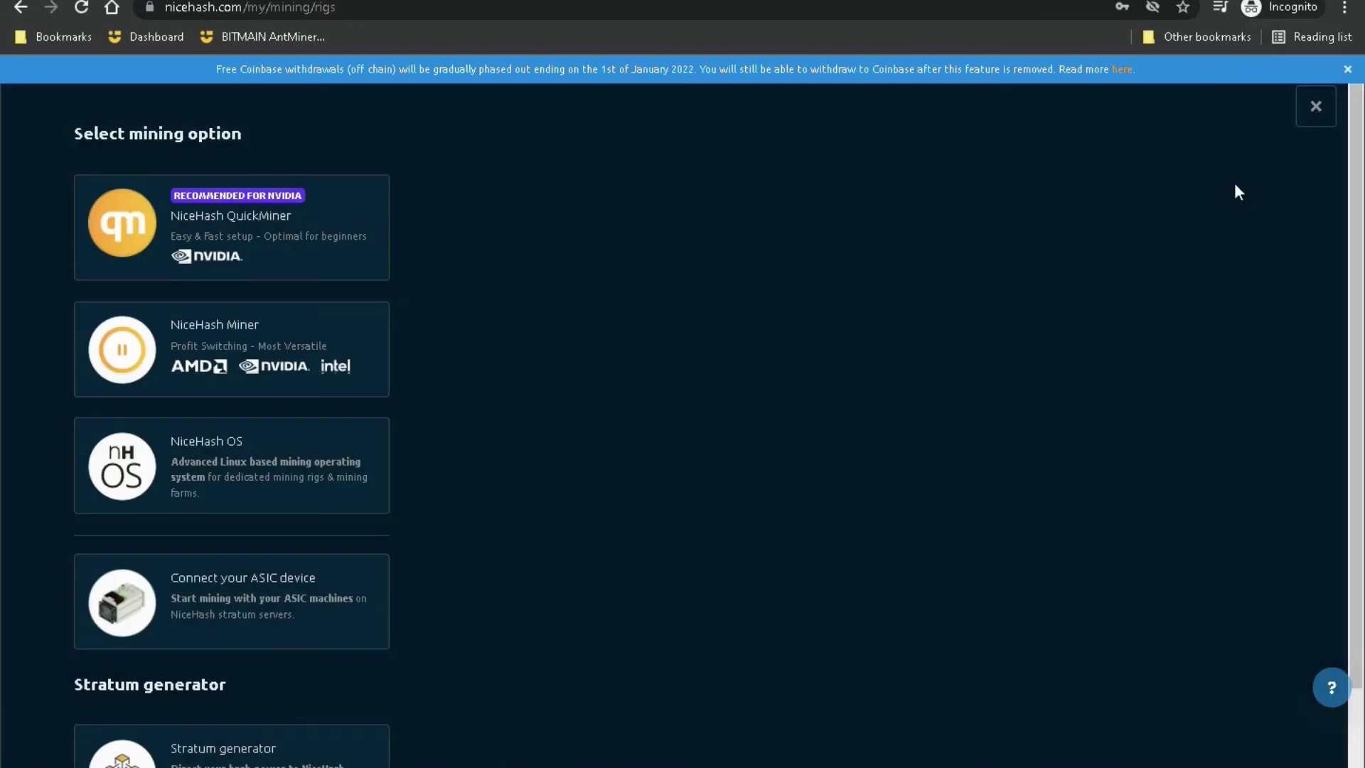
{"action": "left_click", "coordinate": [229, 605]}
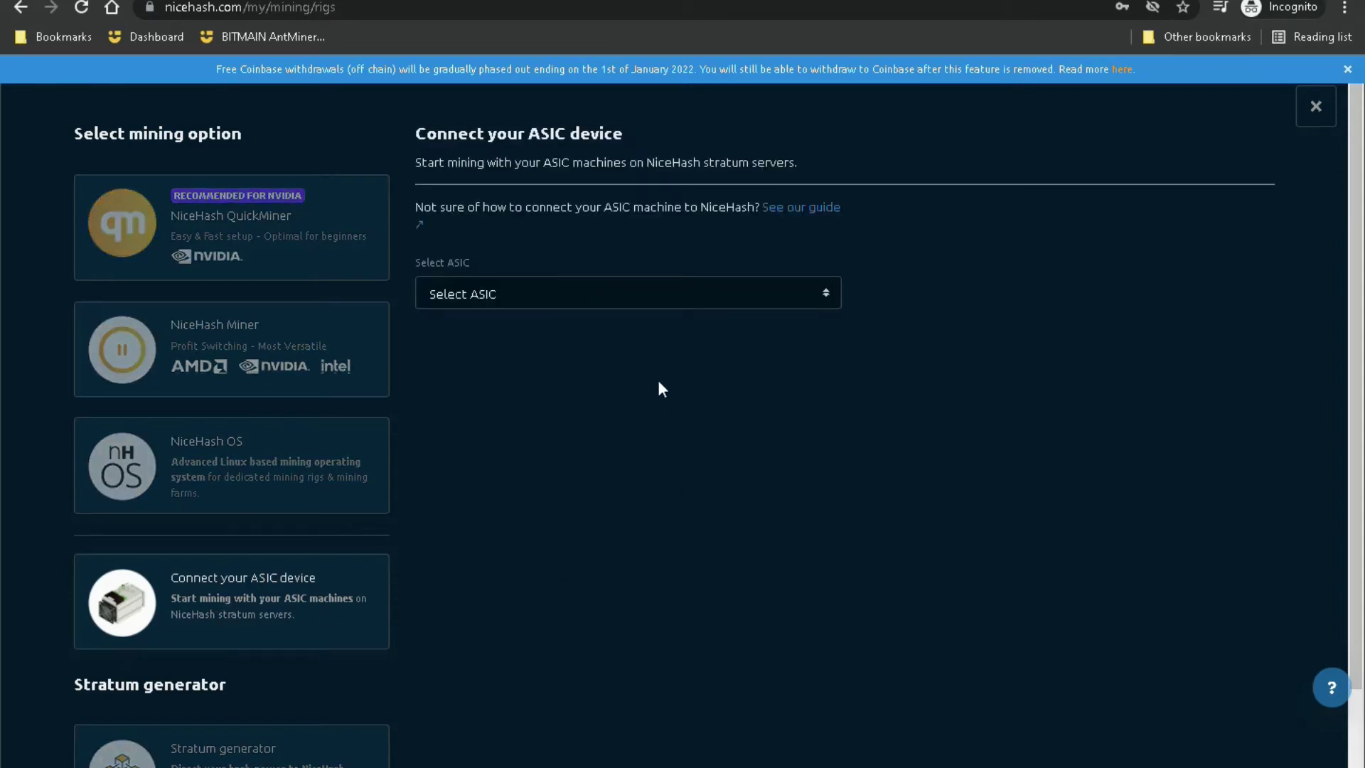
Step: Pick BITMAIN AntMiner S17+ from the Select ASIC list
{"action": "left_click", "coordinate": [515, 299]}
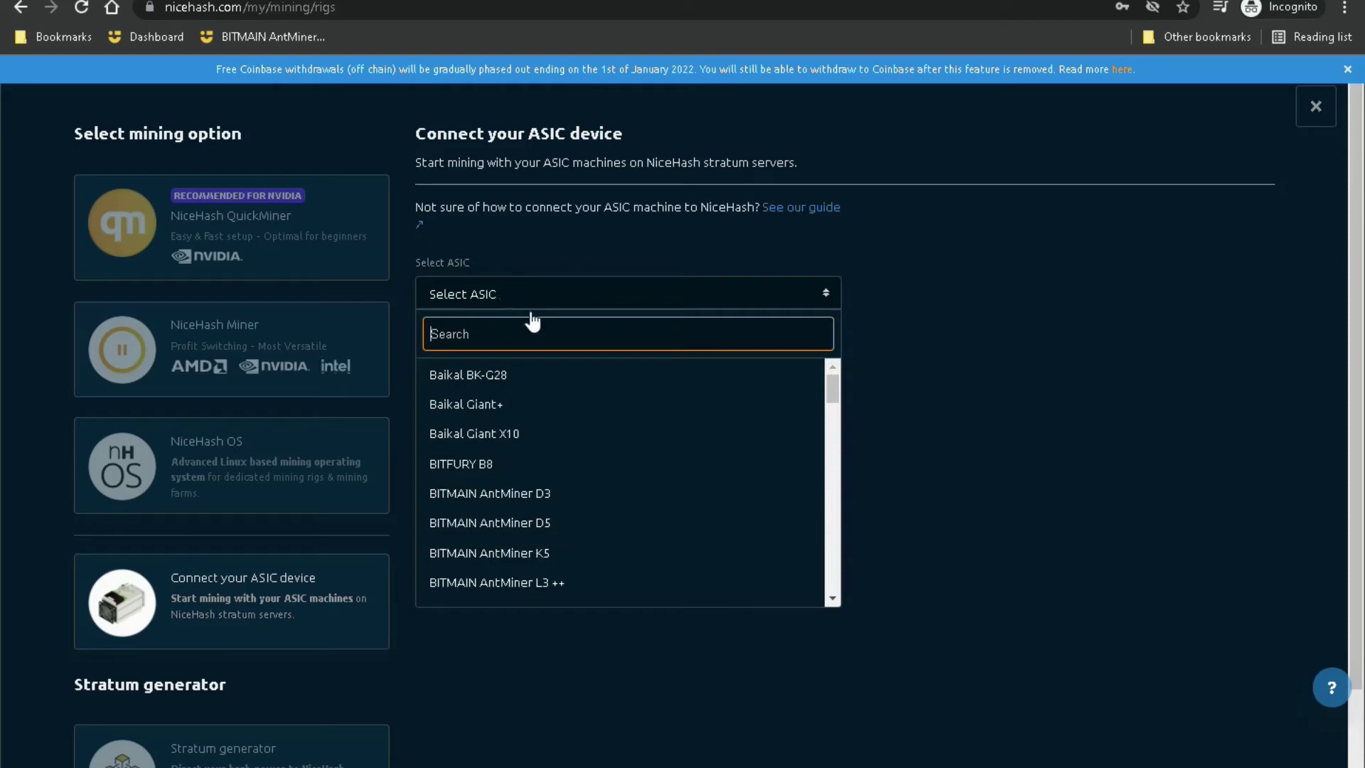
{"action": "scroll", "coordinate": [669, 511], "scroll_direction": "down", "scroll_amount": 6}
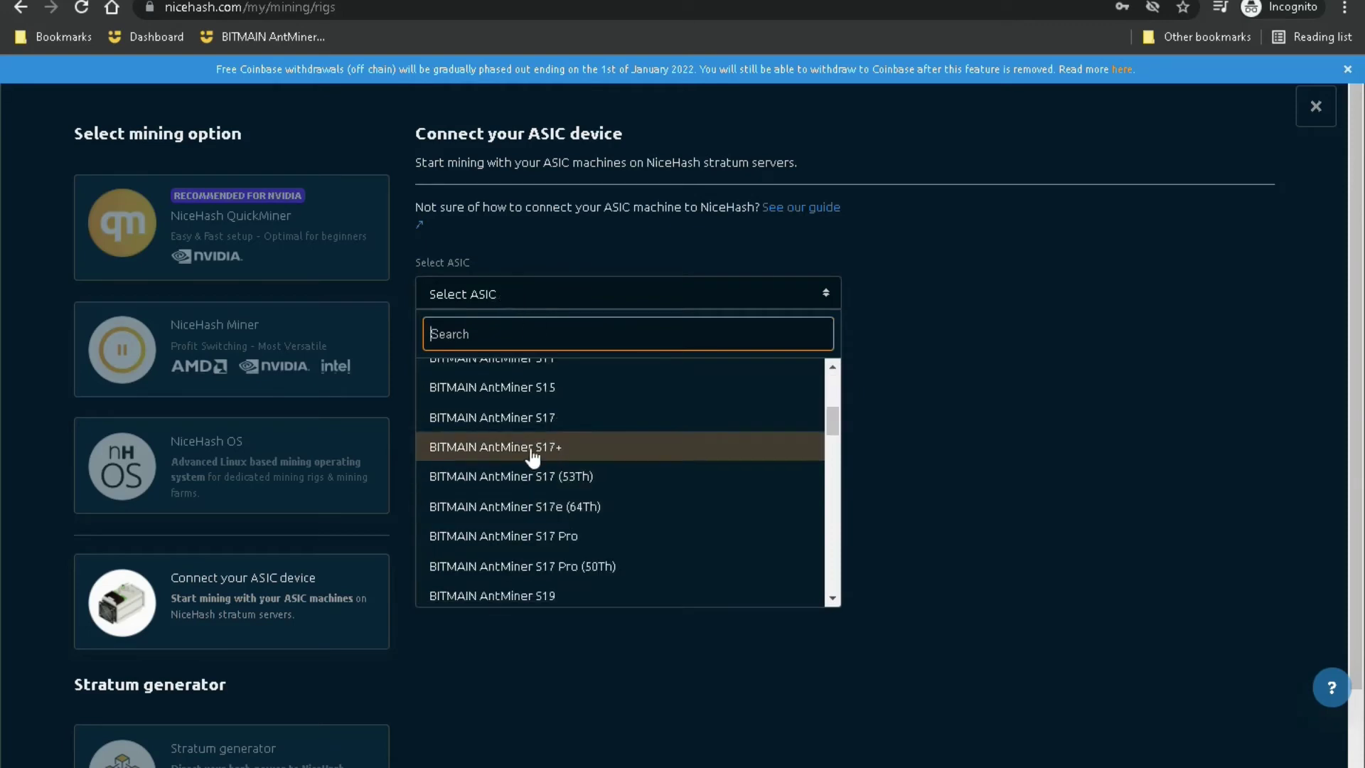
{"action": "scroll", "coordinate": [558, 459], "scroll_direction": "down", "scroll_amount": 3}
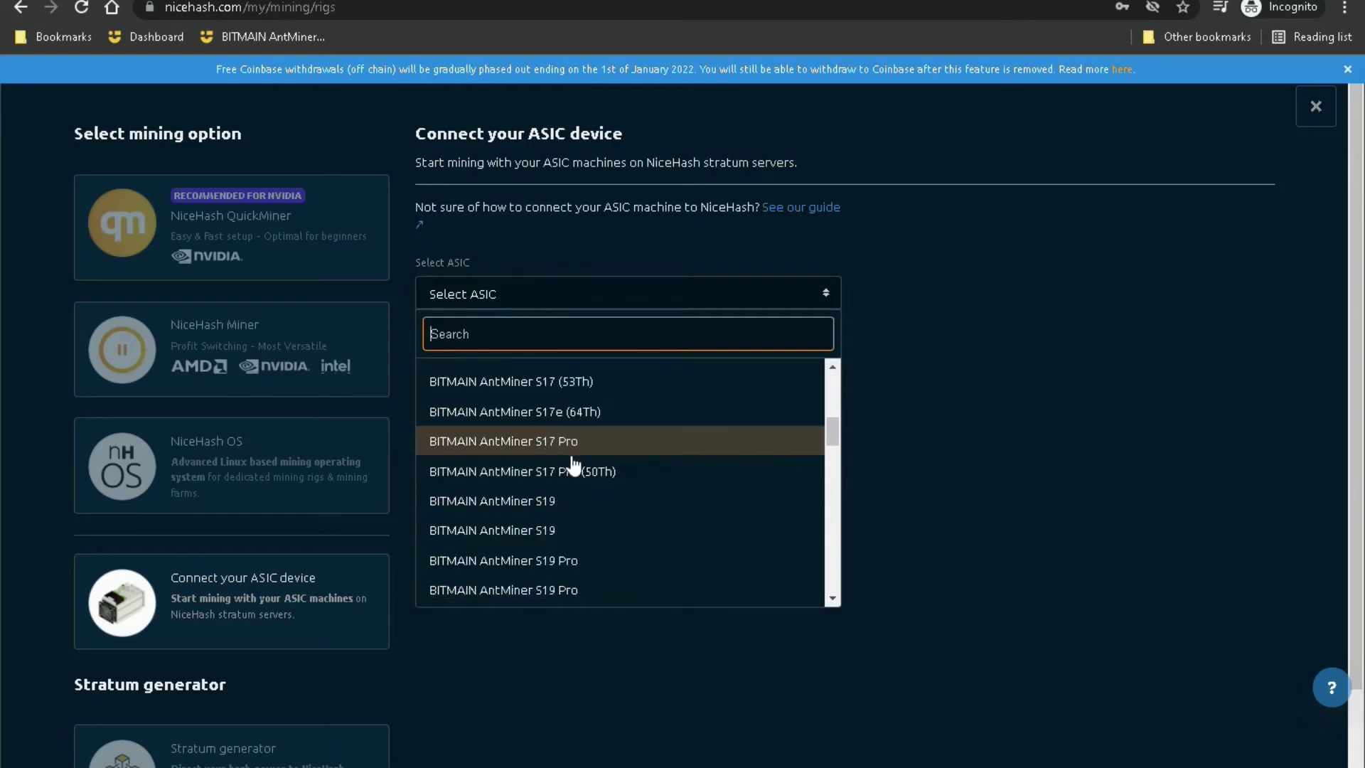
{"action": "scroll", "coordinate": [569, 526], "scroll_direction": "up", "scroll_amount": 1}
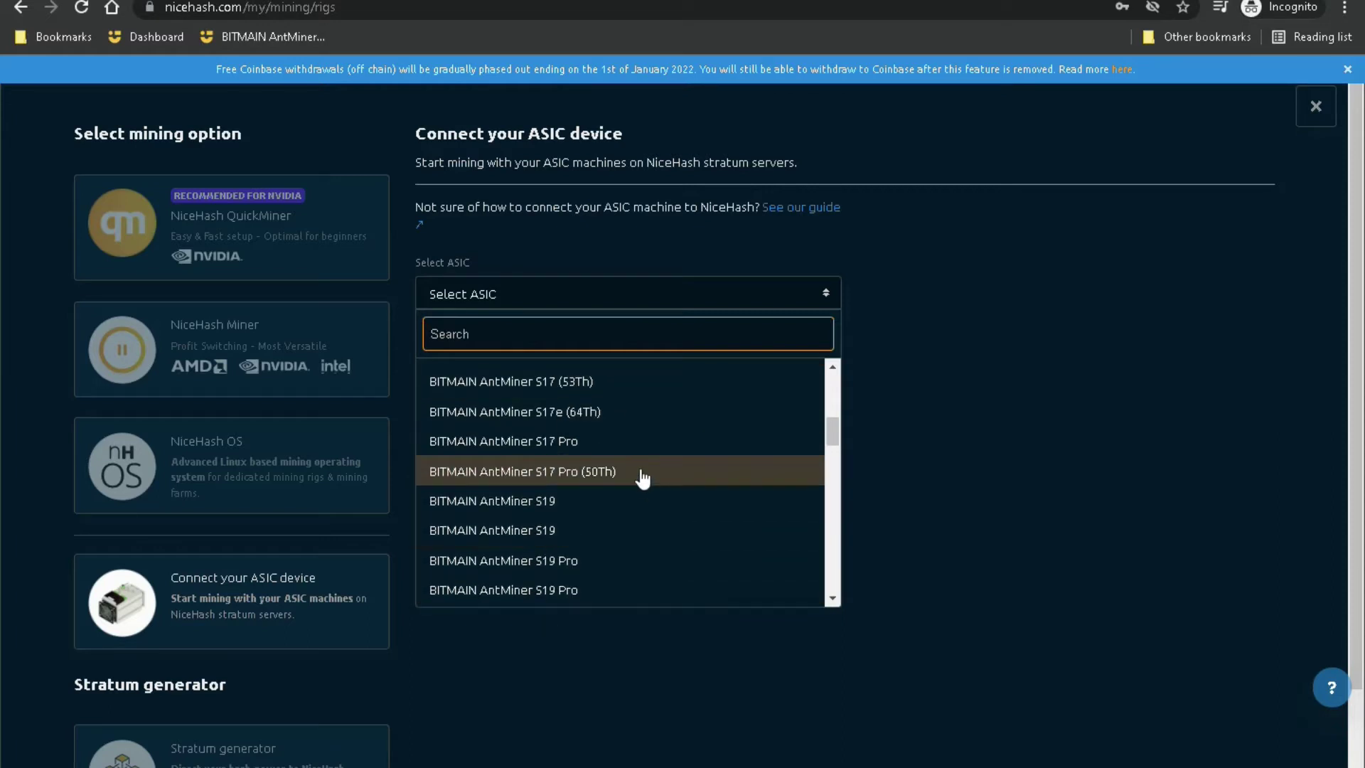
{"action": "scroll", "coordinate": [624, 569], "scroll_direction": "up", "scroll_amount": 1}
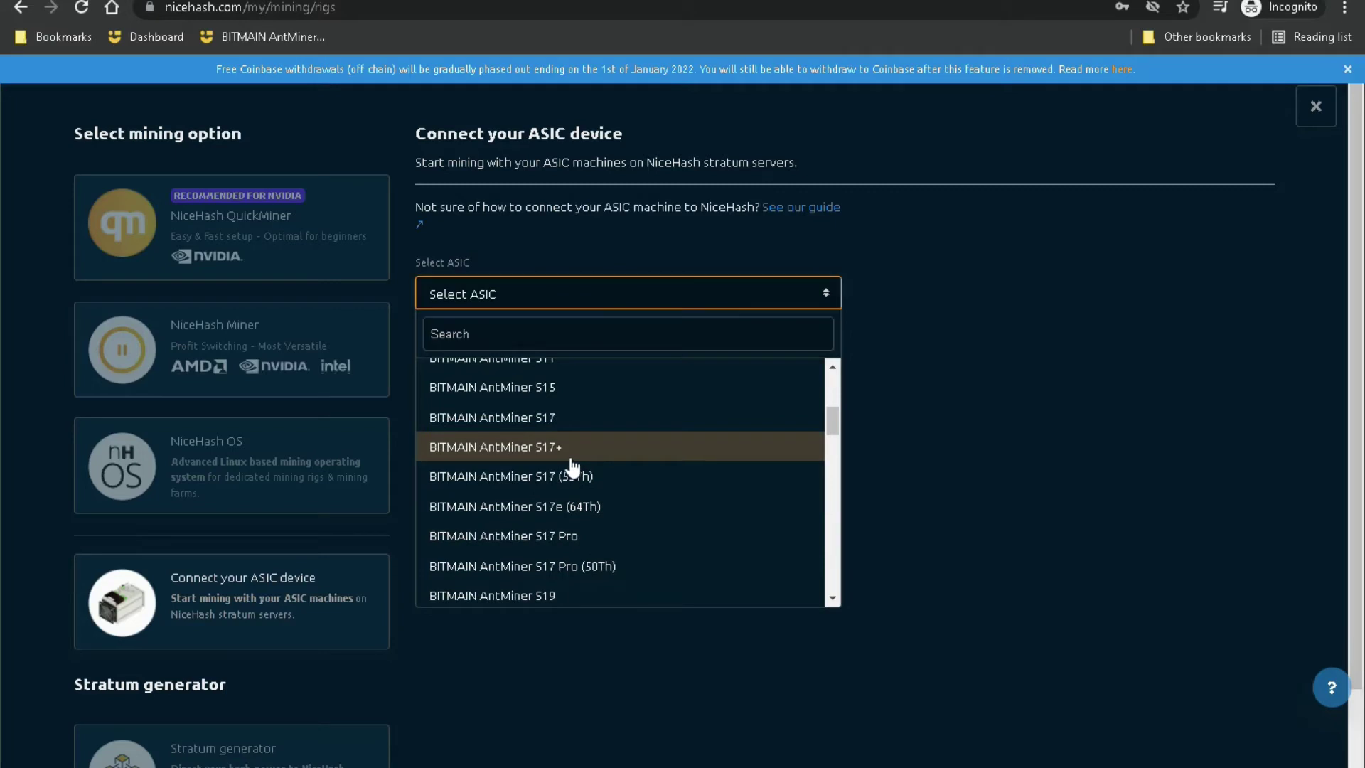
{"action": "left_click", "coordinate": [573, 455]}
{"action": "left_click", "coordinate": [625, 401]}
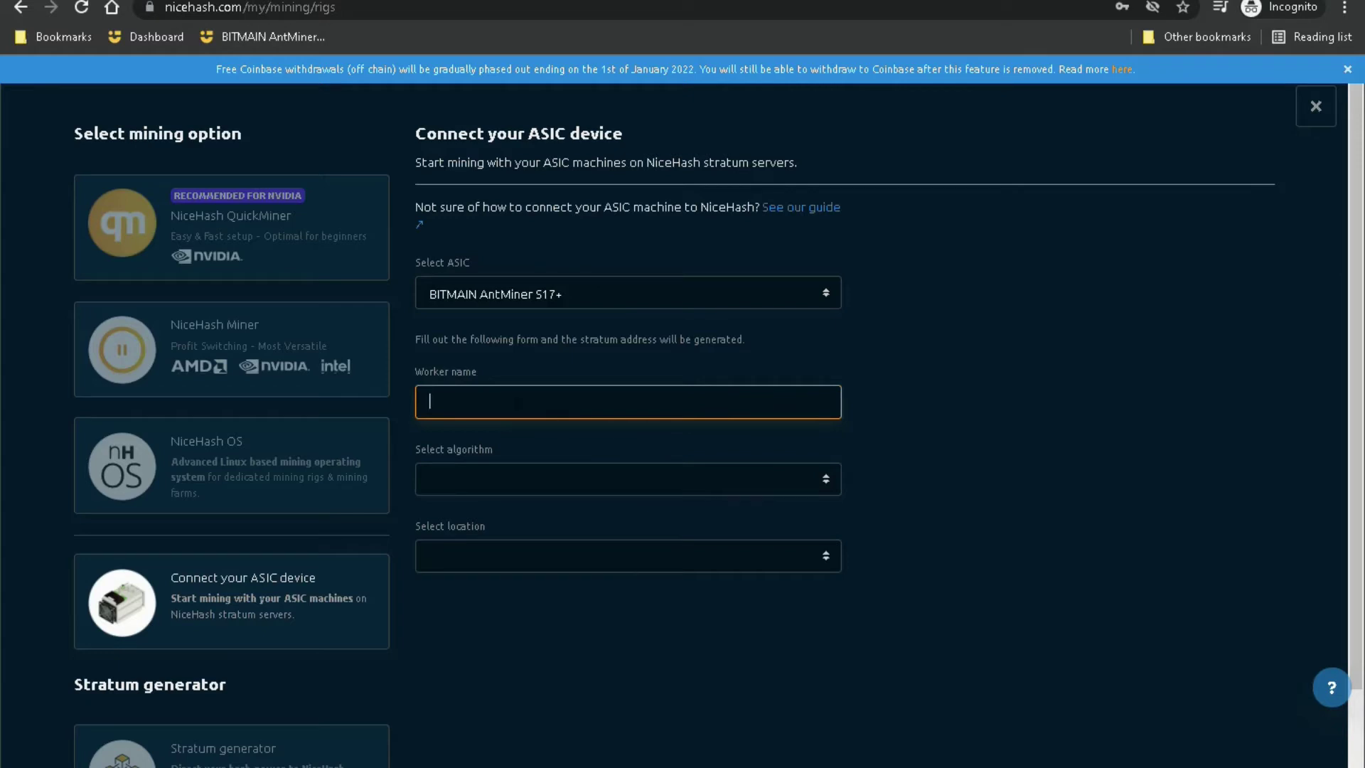
Step: Name the worker 'worker1' and set the algorithm to SHA256AsicBoost
{"action": "type", "text": "worker1"}
{"action": "left_click", "coordinate": [650, 488]}
{"action": "scroll", "coordinate": [1100, 481], "scroll_direction": "down", "scroll_amount": 1}
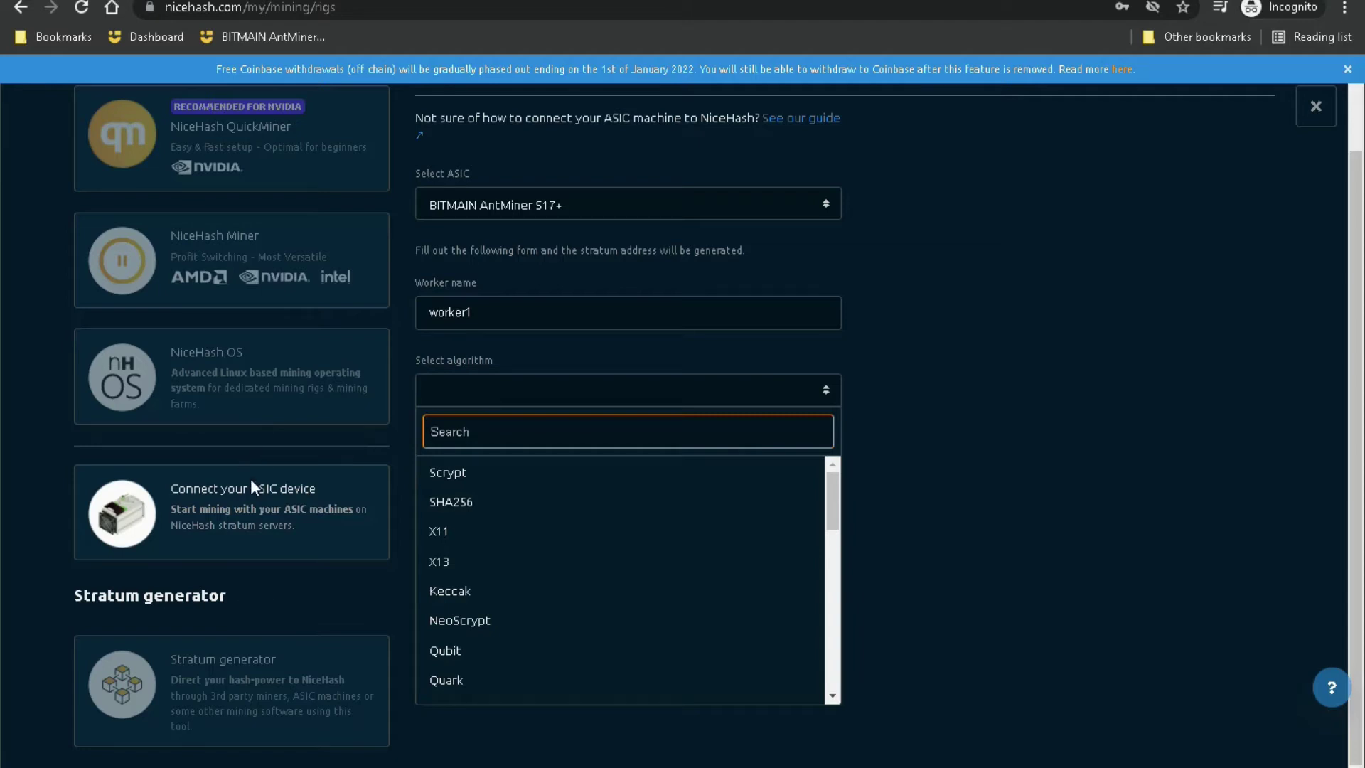
{"action": "left_click", "coordinate": [464, 506]}
{"action": "left_click", "coordinate": [464, 506]}
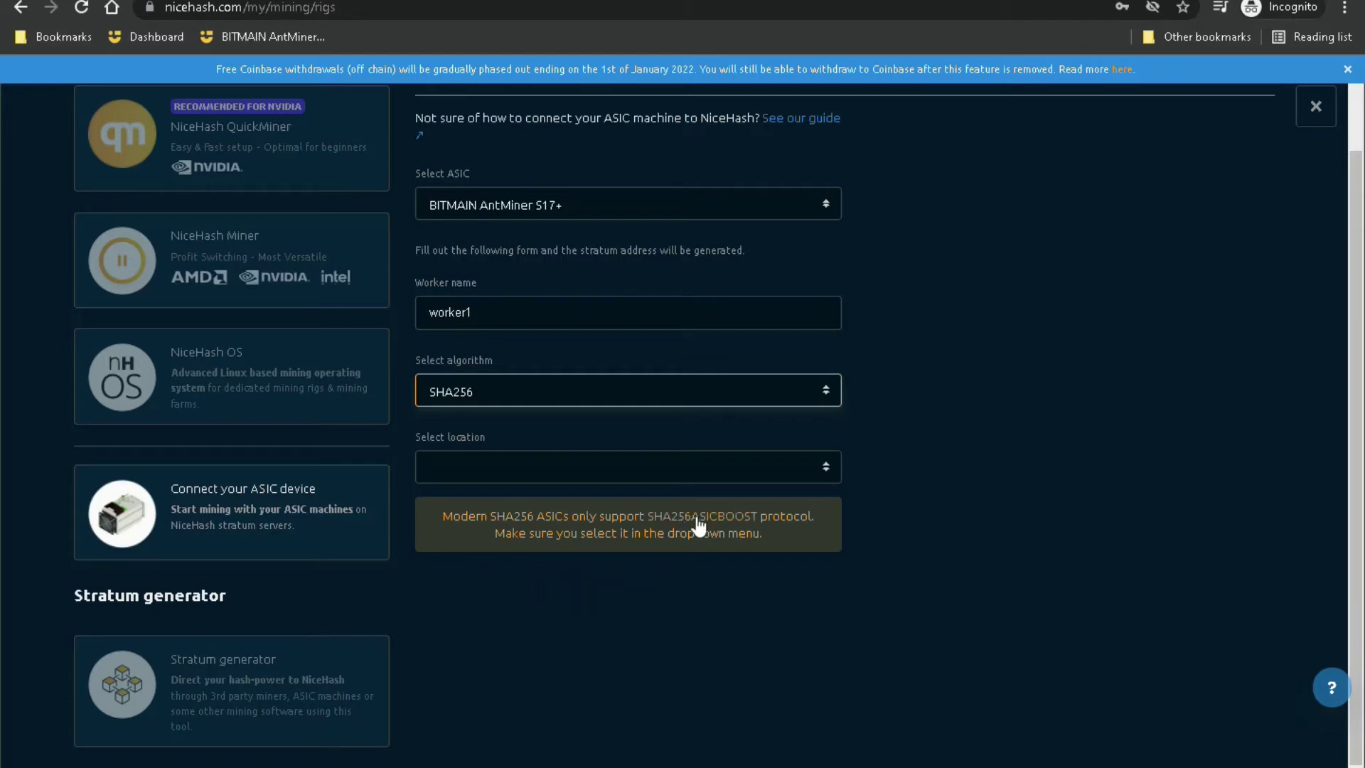
{"action": "left_click", "coordinate": [719, 524]}
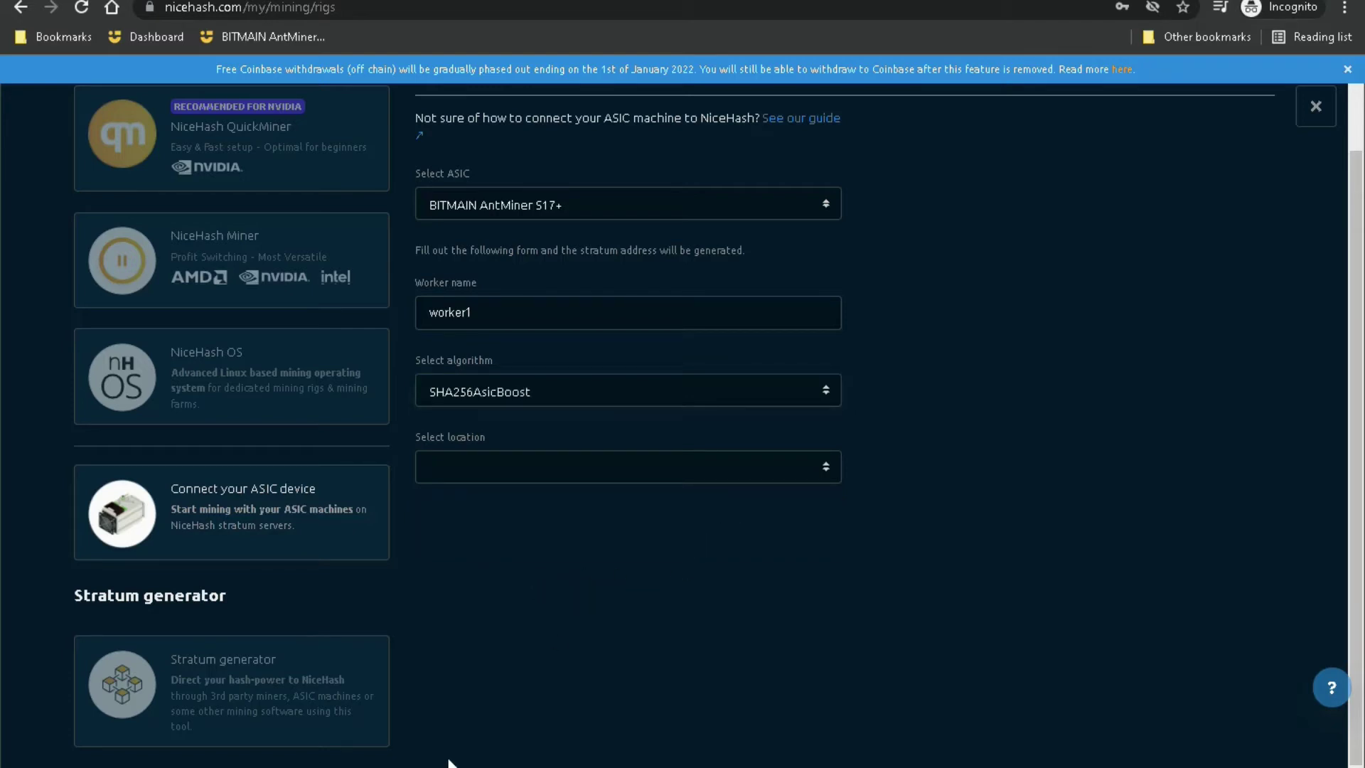
Step: Choose the USA - West location and copy the generated stratum URL
{"action": "left_click", "coordinate": [516, 473]}
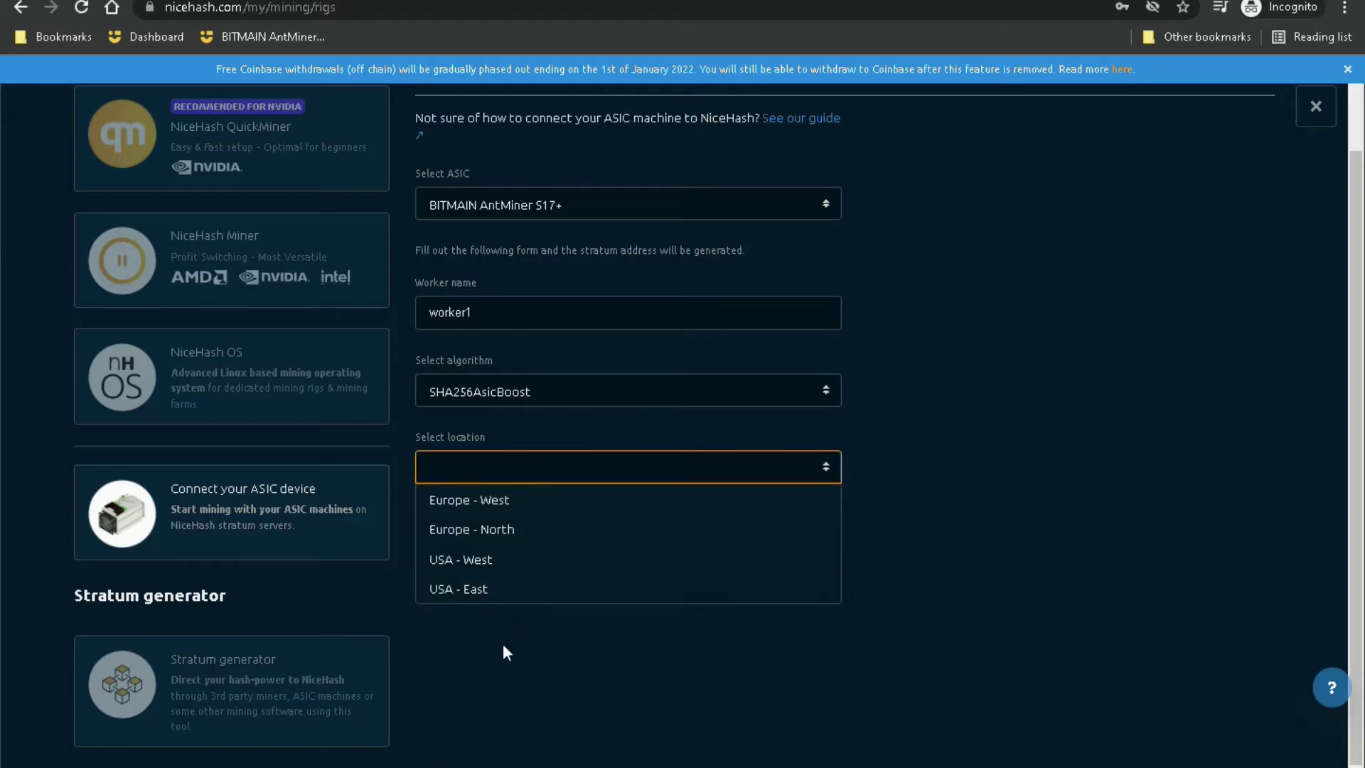
{"action": "left_click", "coordinate": [472, 562]}
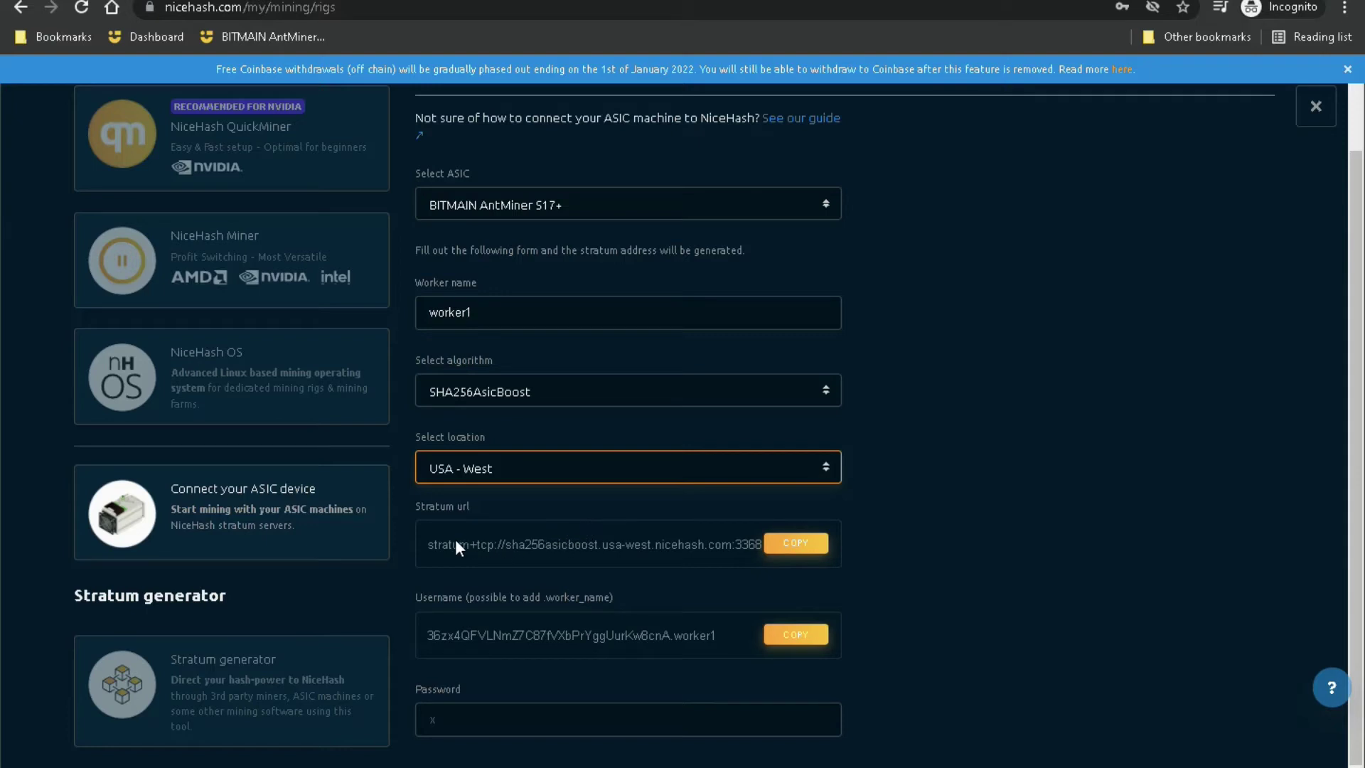
{"action": "left_click", "coordinate": [795, 543]}
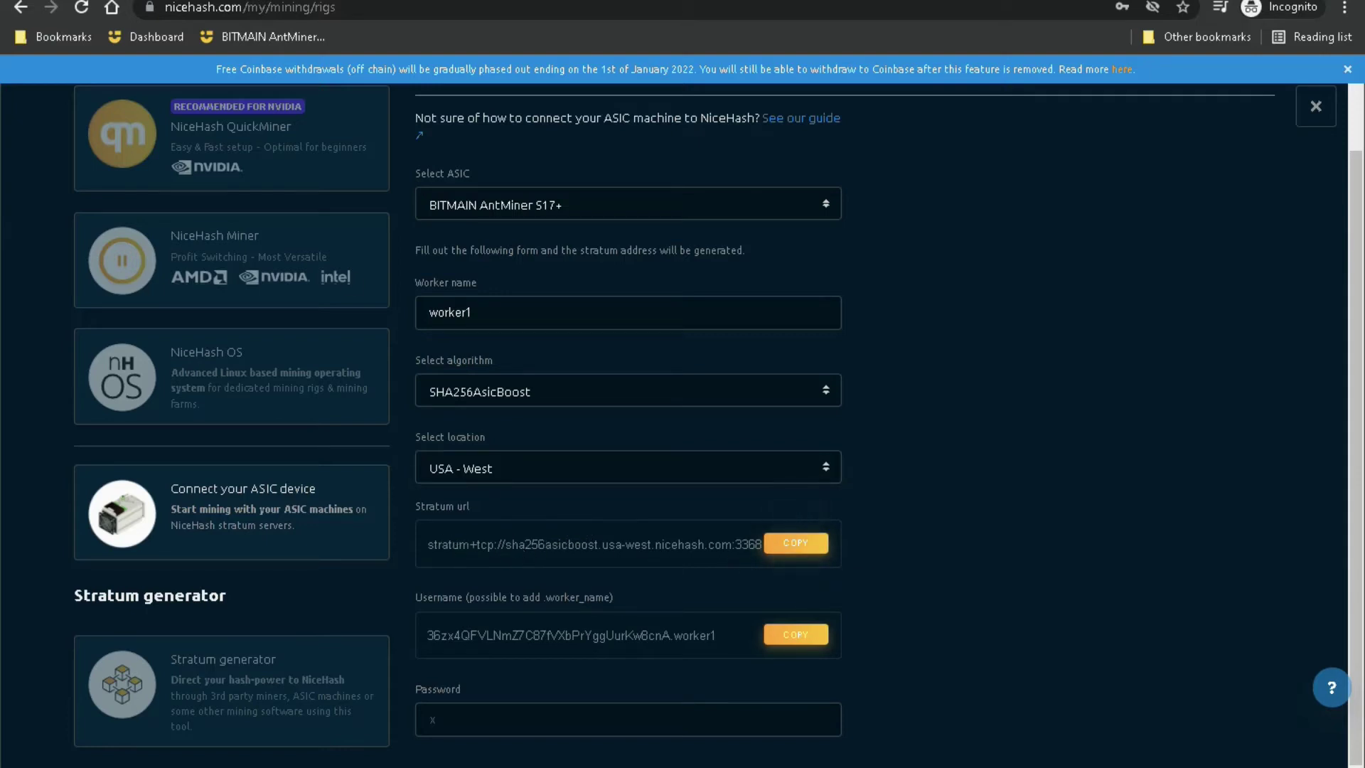
Step: Paste the NiceHash stratum URL into the miner's Pool 1 URL field
{"action": "left_click", "coordinate": [189, 2]}
{"action": "left_click", "coordinate": [658, 222]}
{"action": "right_click", "coordinate": [657, 222]}
{"action": "left_click", "coordinate": [709, 368]}
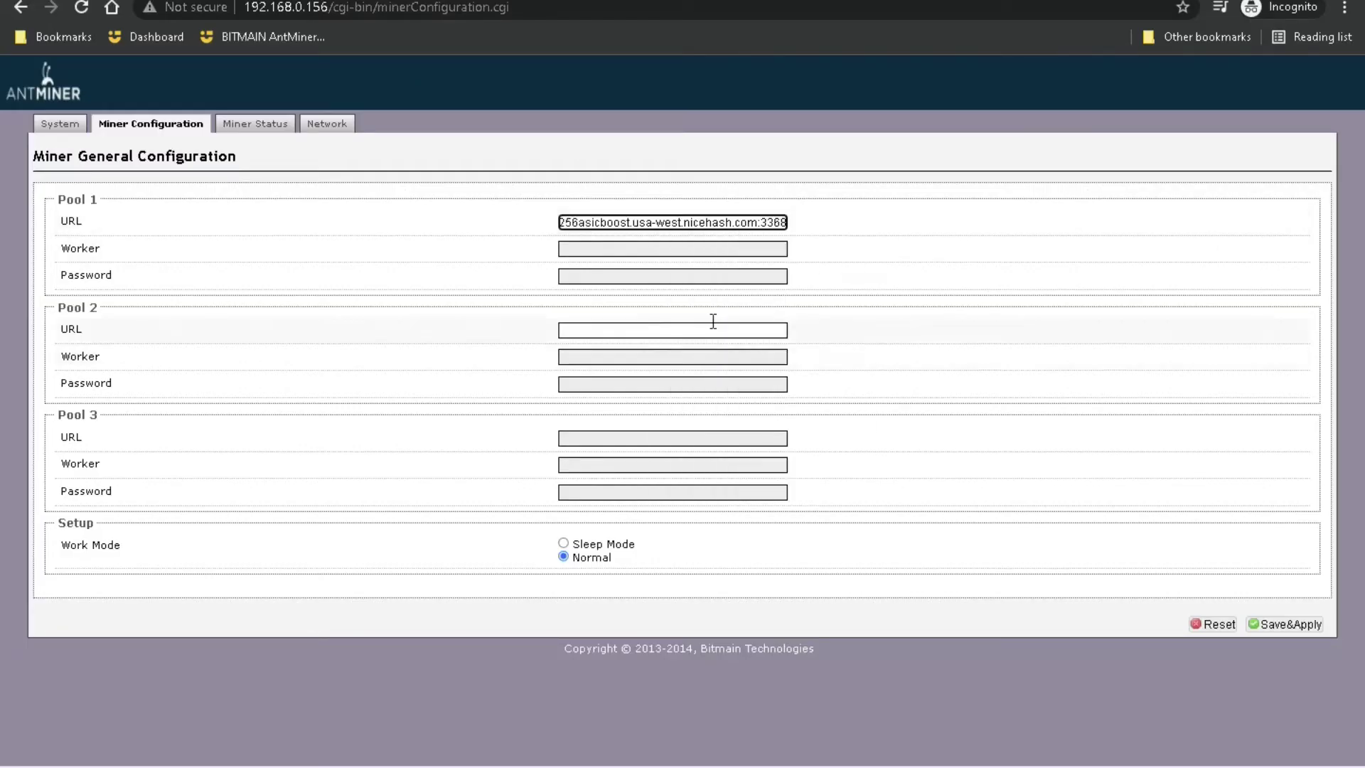
Step: Copy the NiceHash username ending in worker1 into the Pool 1 Worker field
{"action": "left_click", "coordinate": [519, 2]}
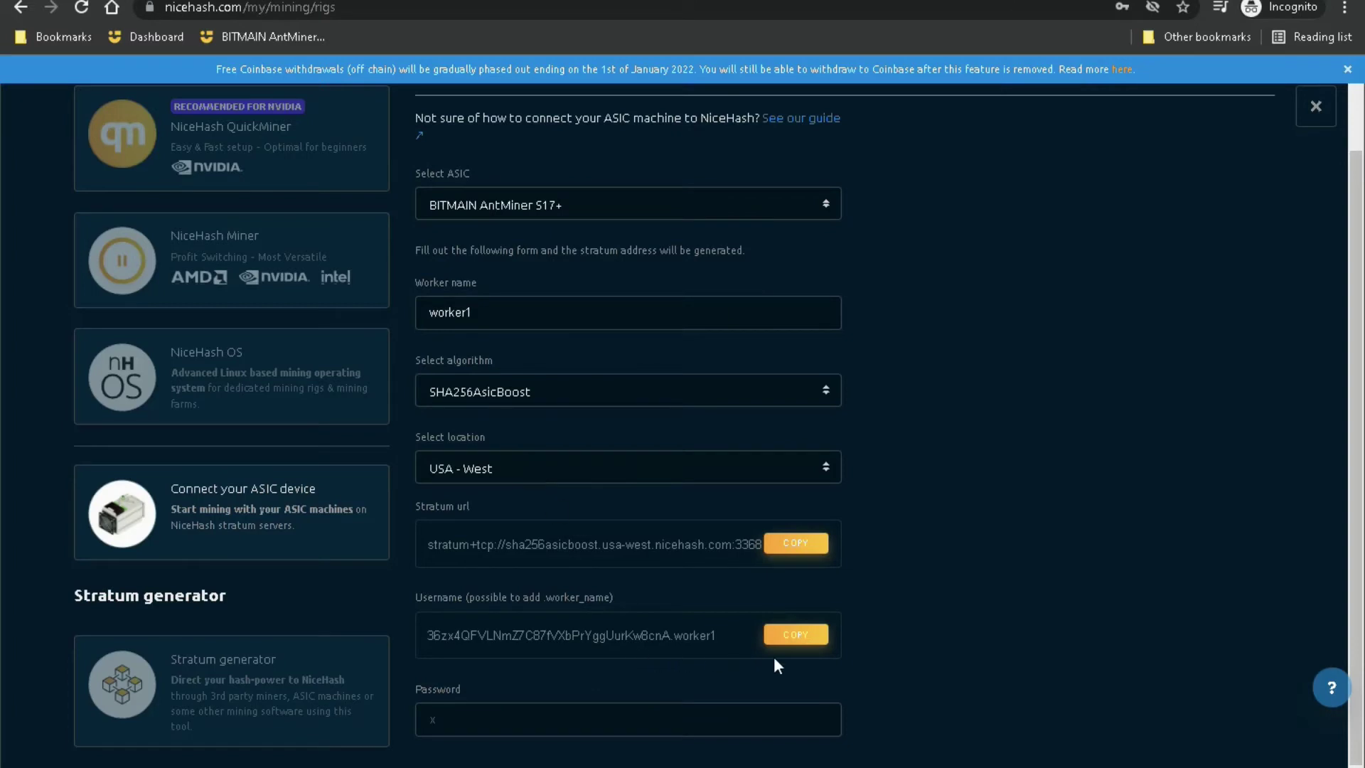
{"action": "left_click", "coordinate": [786, 635]}
{"action": "left_click", "coordinate": [789, 637]}
{"action": "key", "text": "ctrl+Tab"}
{"action": "left_click", "coordinate": [640, 249]}
{"action": "right_click", "coordinate": [638, 249]}
{"action": "left_click", "coordinate": [707, 402]}
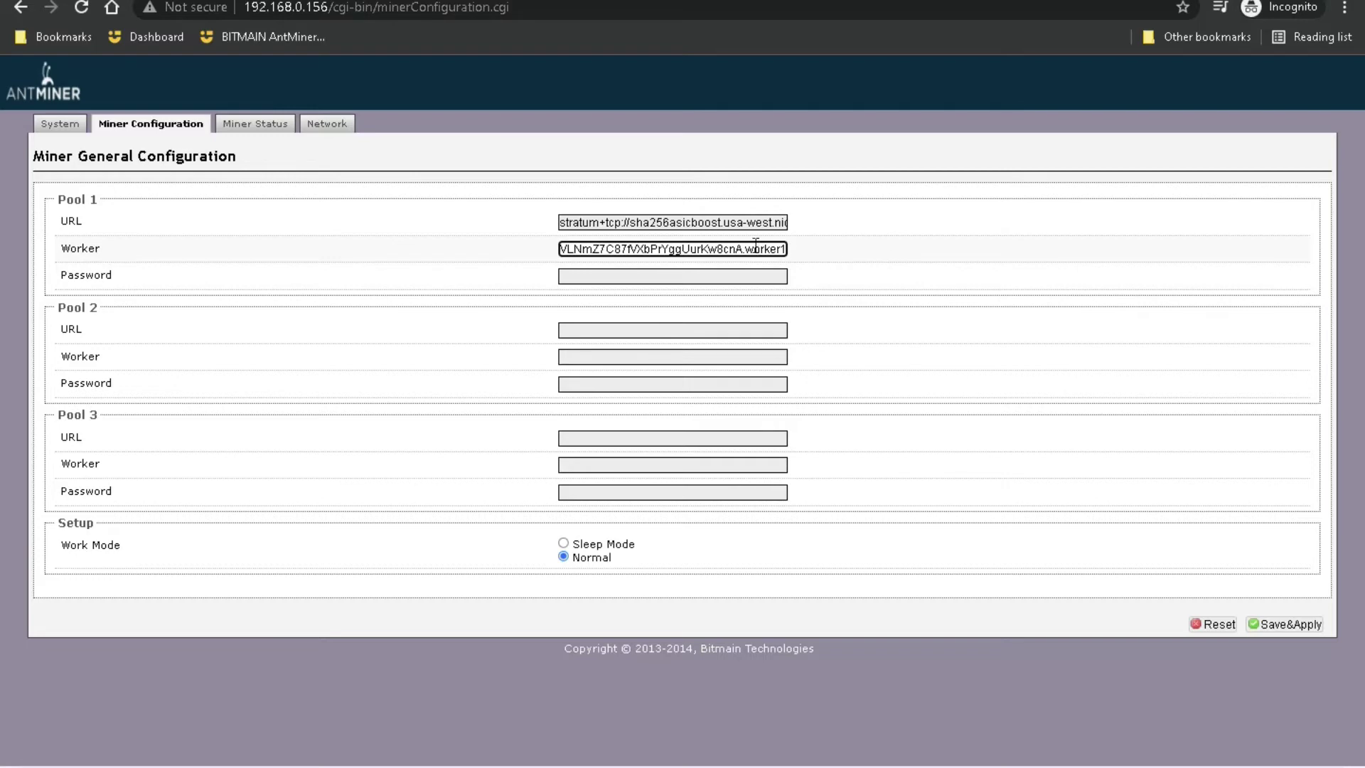
Step: Check NiceHash's suggested pool password and enter it as the Pool 1 Password
{"action": "key", "text": "ctrl+Tab"}
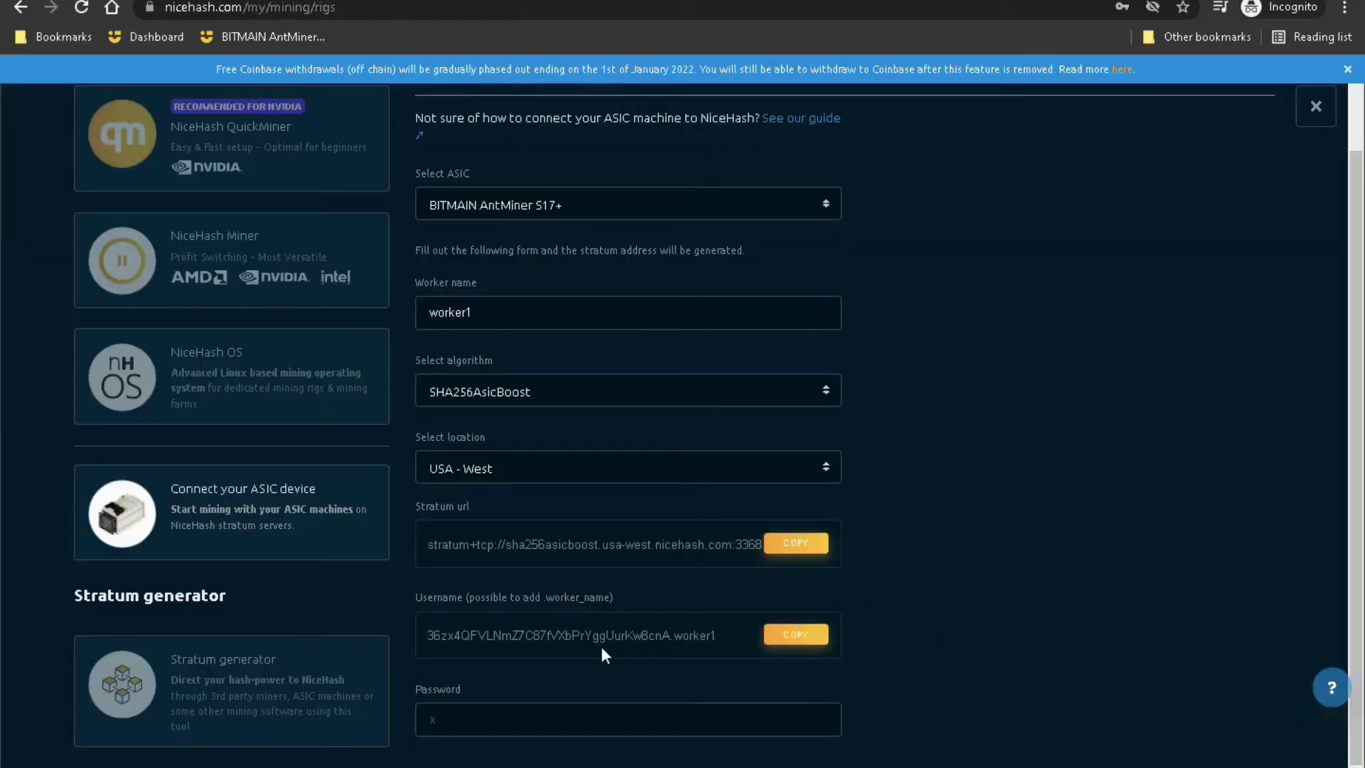
{"action": "left_click", "coordinate": [540, 722]}
{"action": "key", "text": "ctrl+Tab"}
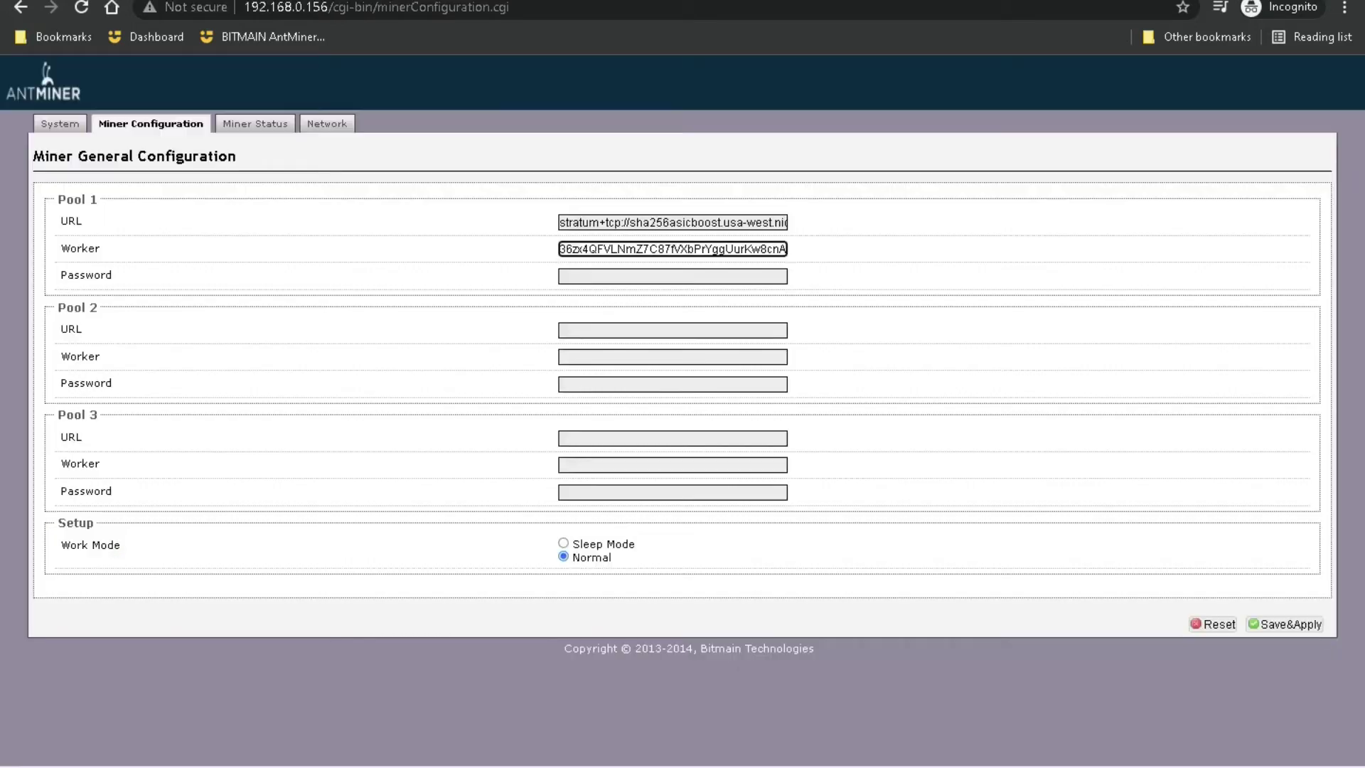
{"action": "left_click", "coordinate": [595, 276]}
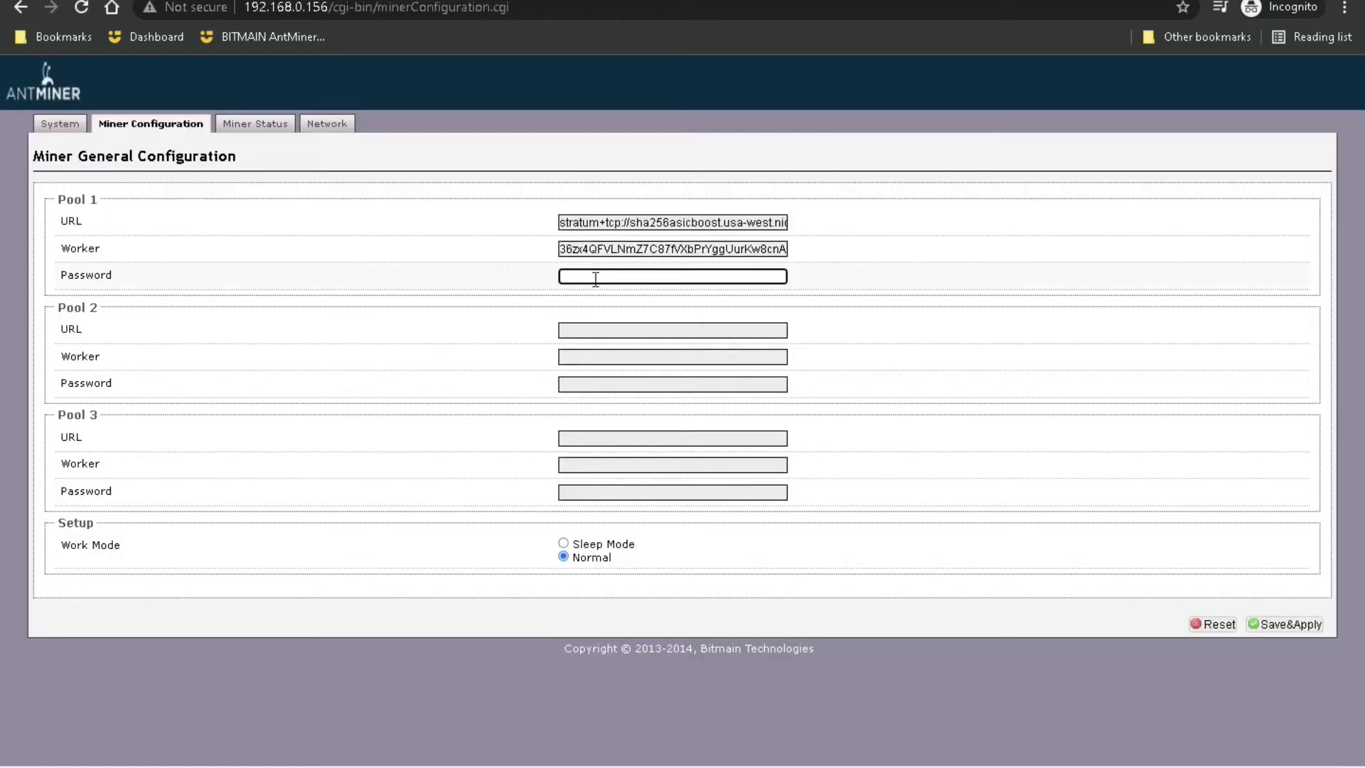
{"action": "type", "text": "x"}
{"action": "left_click", "coordinate": [995, 327]}
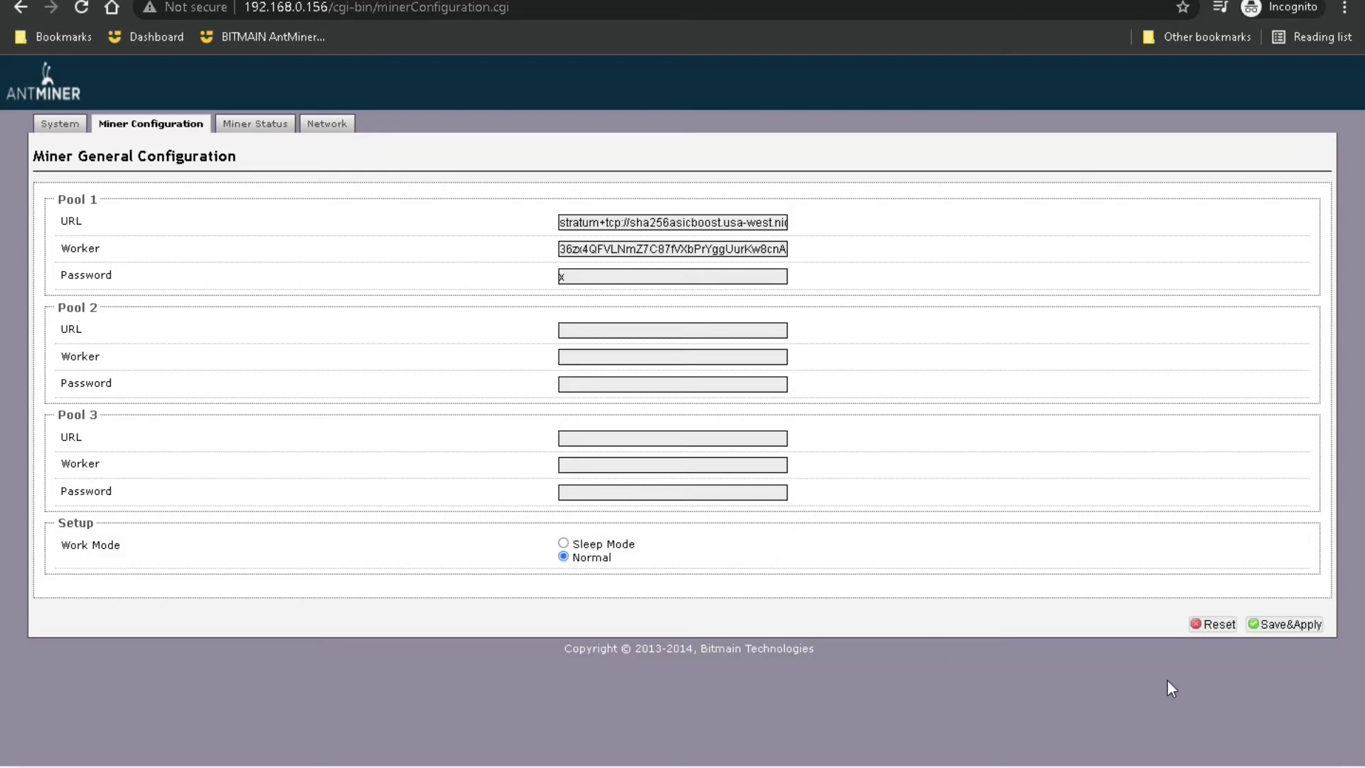
Step: Save&Apply the Pool 1 NiceHash settings and wait for the miner to apply them
{"action": "left_click", "coordinate": [1279, 625]}
Step: Check the Hardware Version 35.0.1.3 on the System page
{"action": "left_click", "coordinate": [74, 127]}
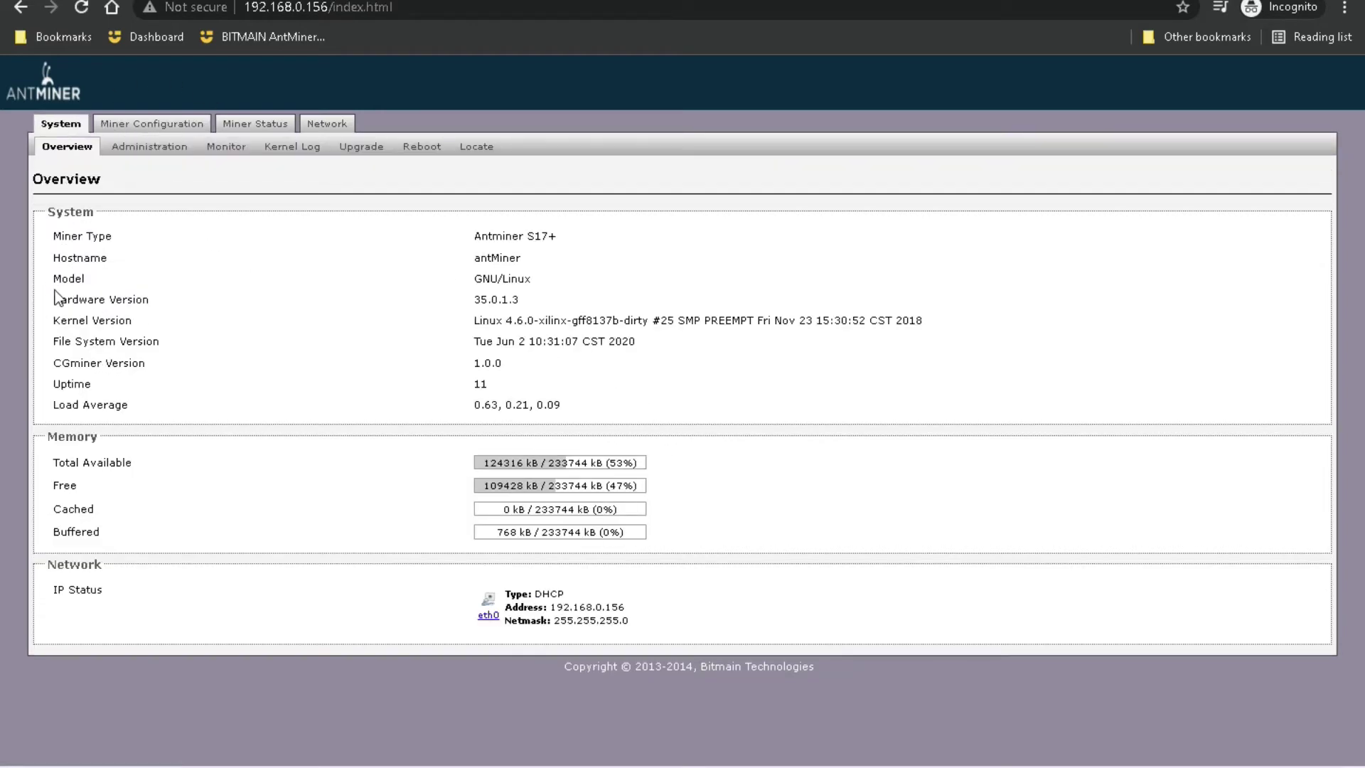
{"action": "left_click_drag", "start_coordinate": [50, 300], "coordinate": [538, 297]}
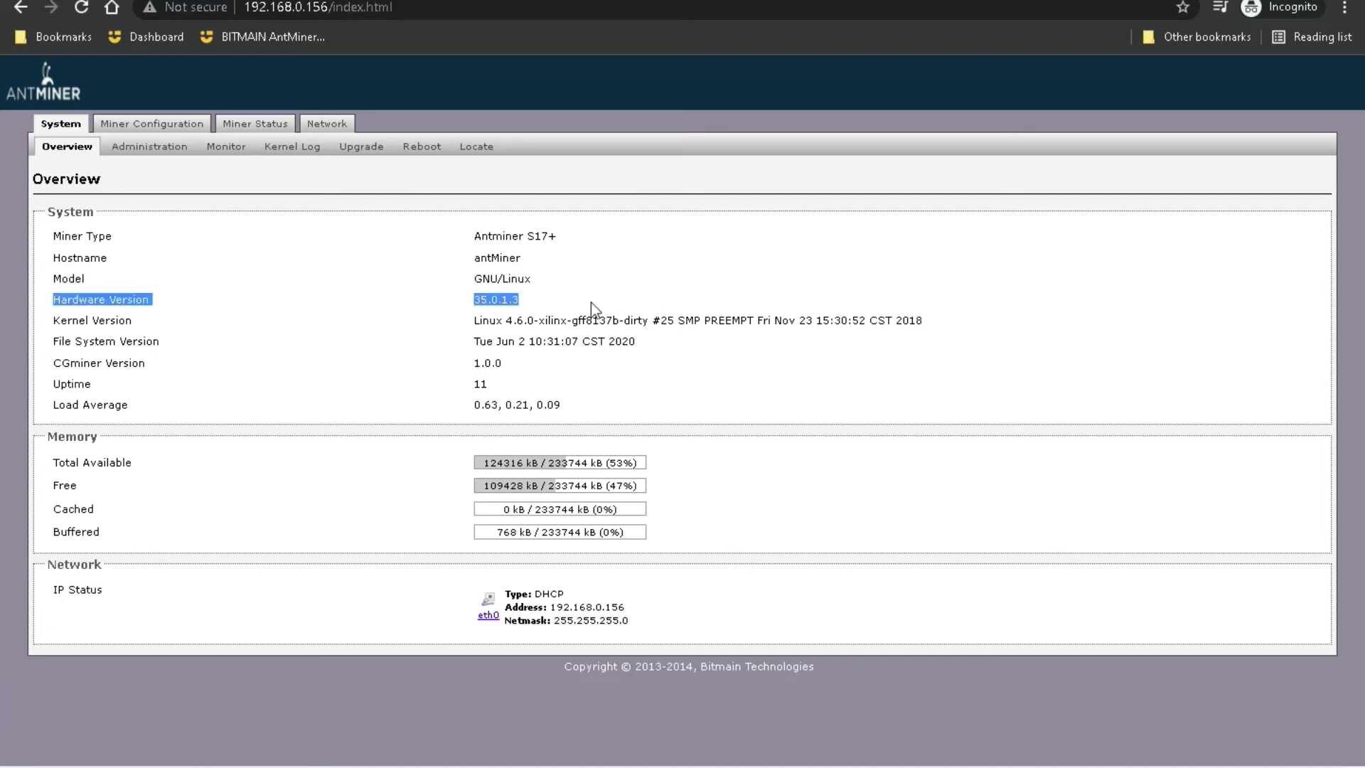
{"action": "double_click", "coordinate": [496, 301]}
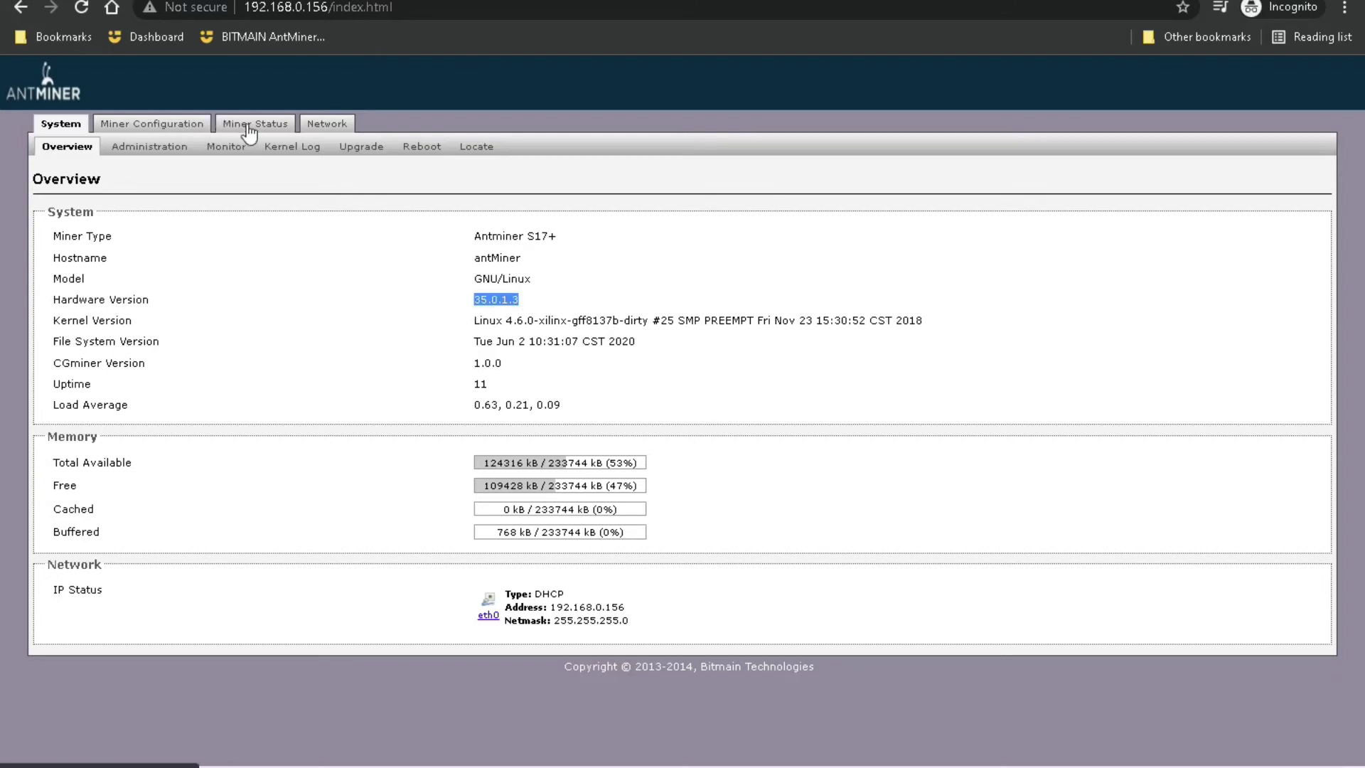
Step: Switch to Miner Status, briefly revisiting the configuration page on the way
{"action": "left_click", "coordinate": [244, 126]}
{"action": "left_click", "coordinate": [180, 128]}
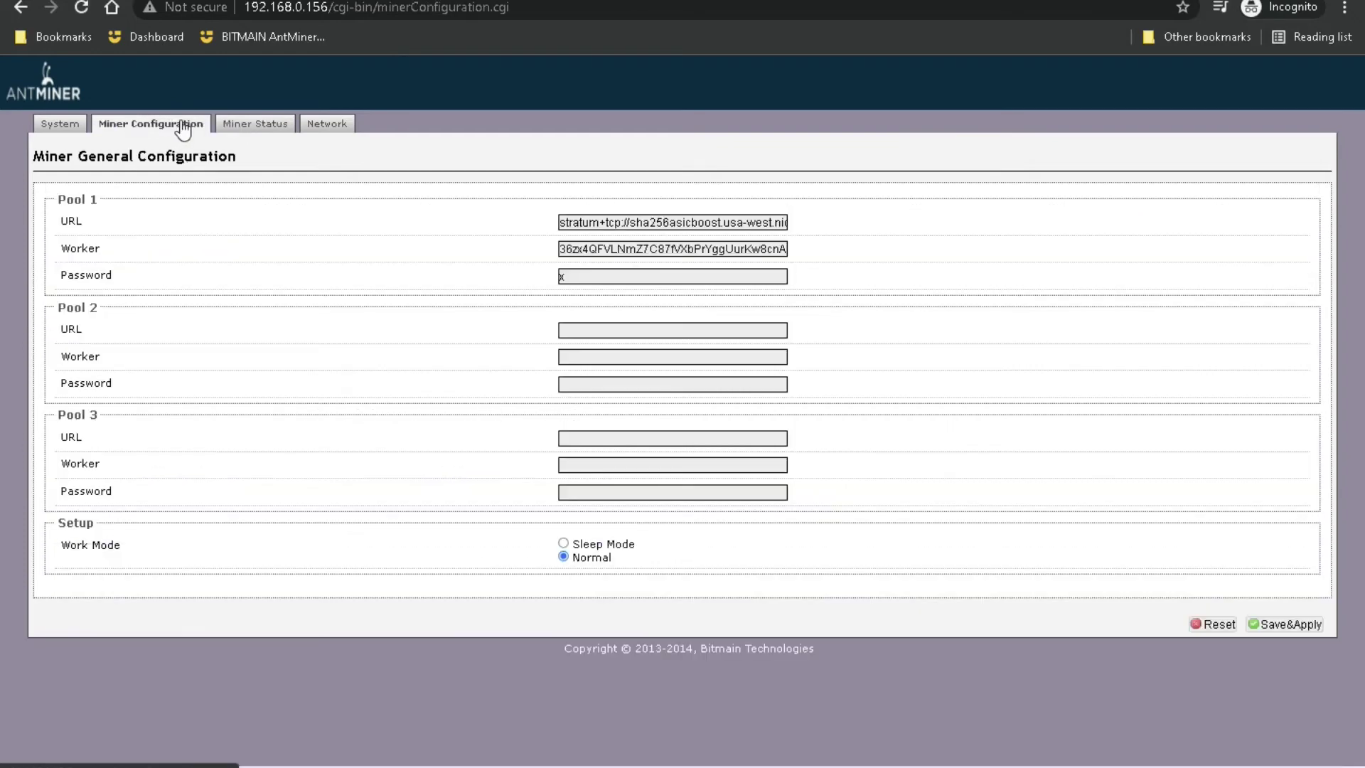
{"action": "left_click", "coordinate": [248, 132]}
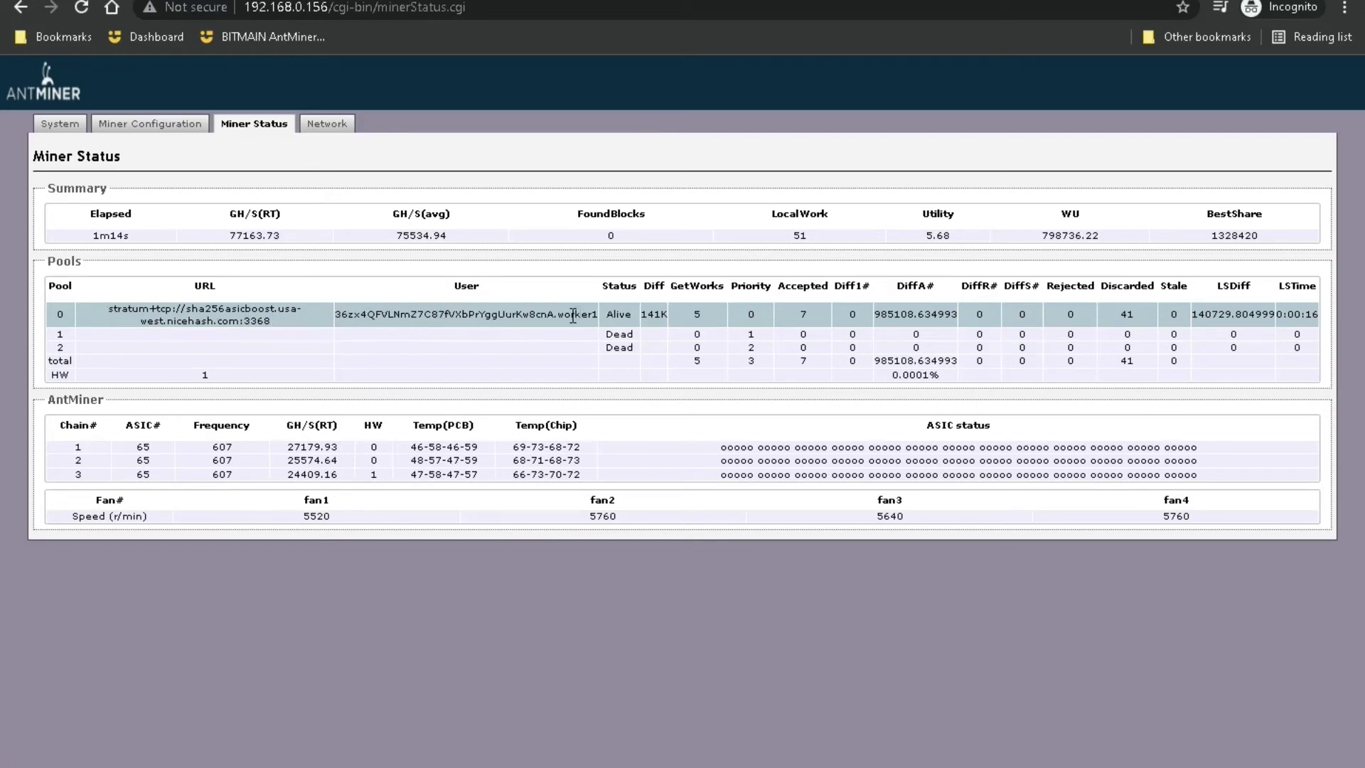
Step: Highlight pool 0's Alive status, accepted shares, DiffA# and discarded count of 41
{"action": "left_click_drag", "start_coordinate": [567, 313], "coordinate": [625, 313]}
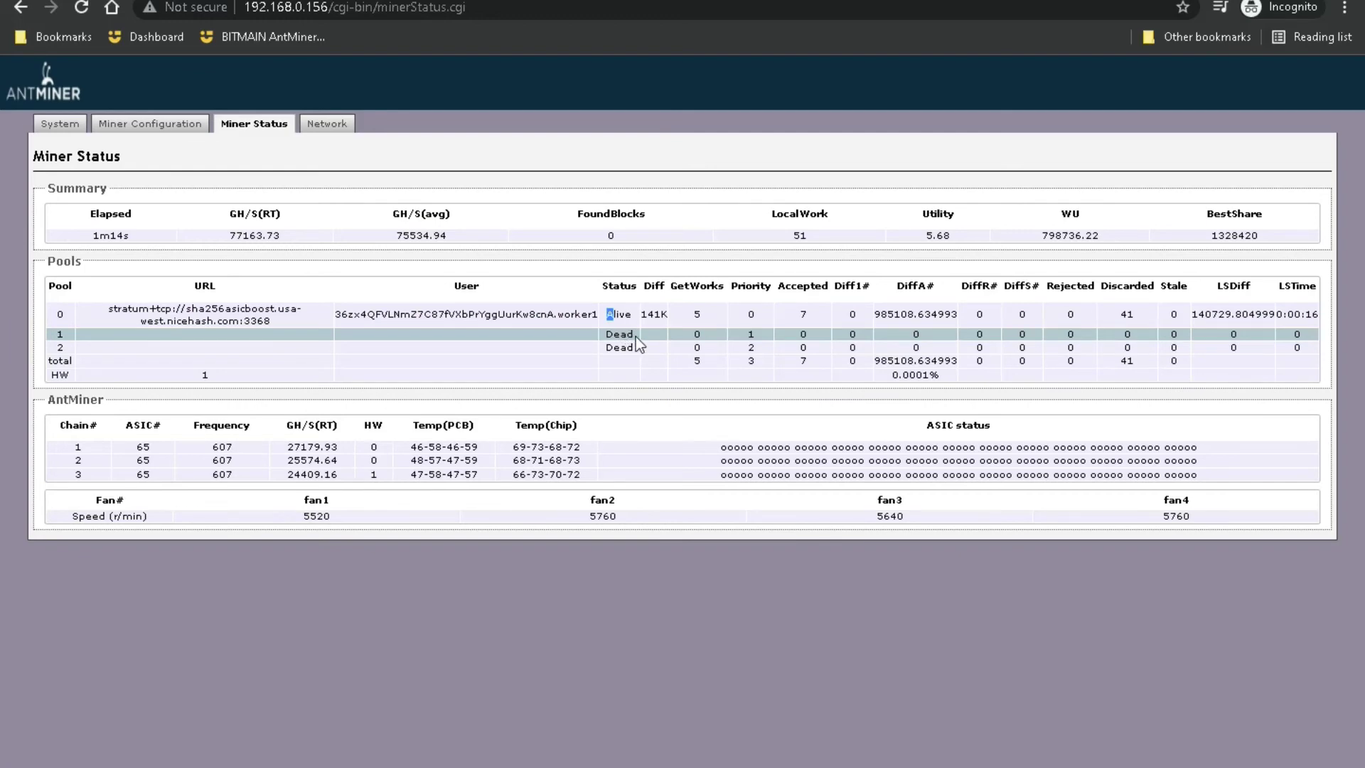
{"action": "left_click_drag", "start_coordinate": [813, 307], "coordinate": [794, 313]}
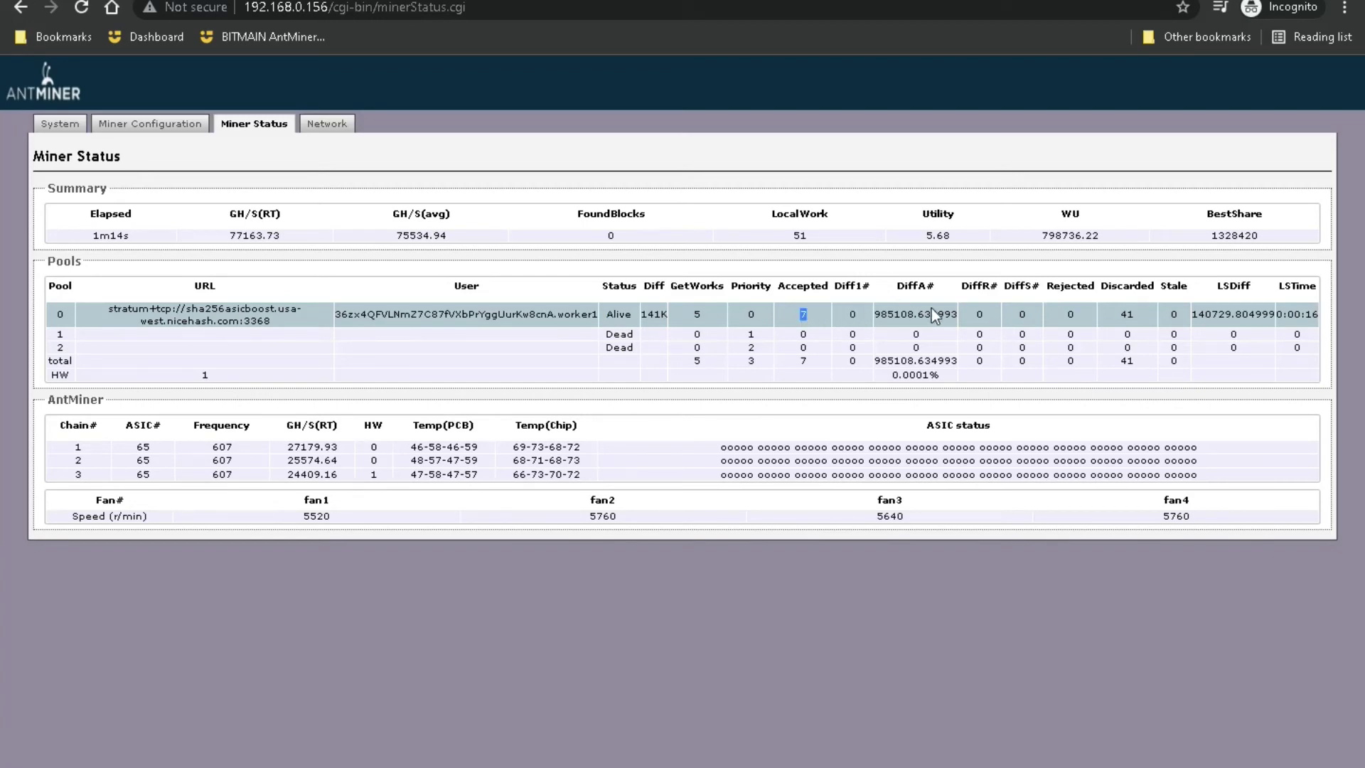
{"action": "double_click", "coordinate": [899, 312]}
{"action": "double_click", "coordinate": [1126, 313]}
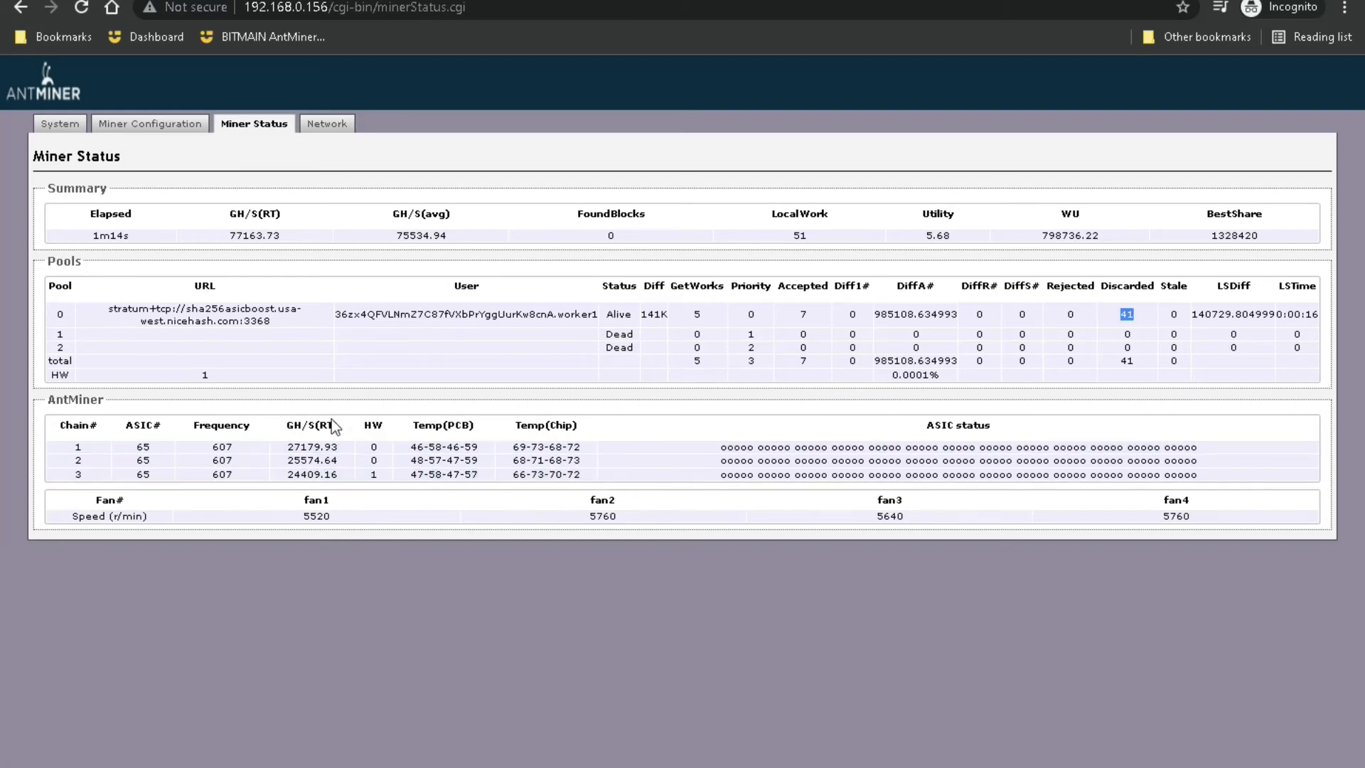
Step: Highlight the 1m14s uptime and the 77163.73 real-time and 75534.94 average hashrates
{"action": "double_click", "coordinate": [99, 233]}
{"action": "double_click", "coordinate": [263, 235]}
{"action": "double_click", "coordinate": [421, 235]}
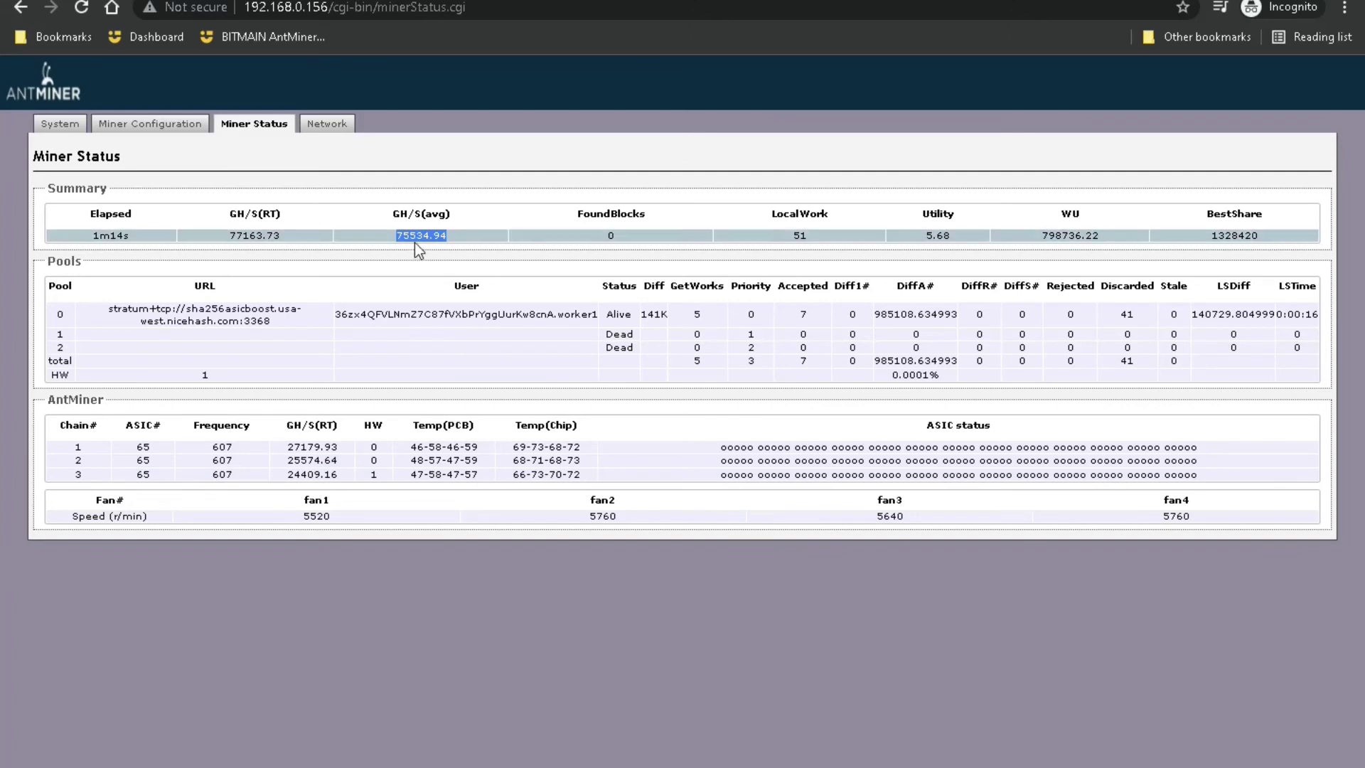
{"action": "left_click", "coordinate": [412, 237]}
{"action": "left_click_drag", "start_coordinate": [410, 236], "coordinate": [397, 239]}
{"action": "double_click", "coordinate": [240, 232]}
{"action": "left_click", "coordinate": [243, 233]}
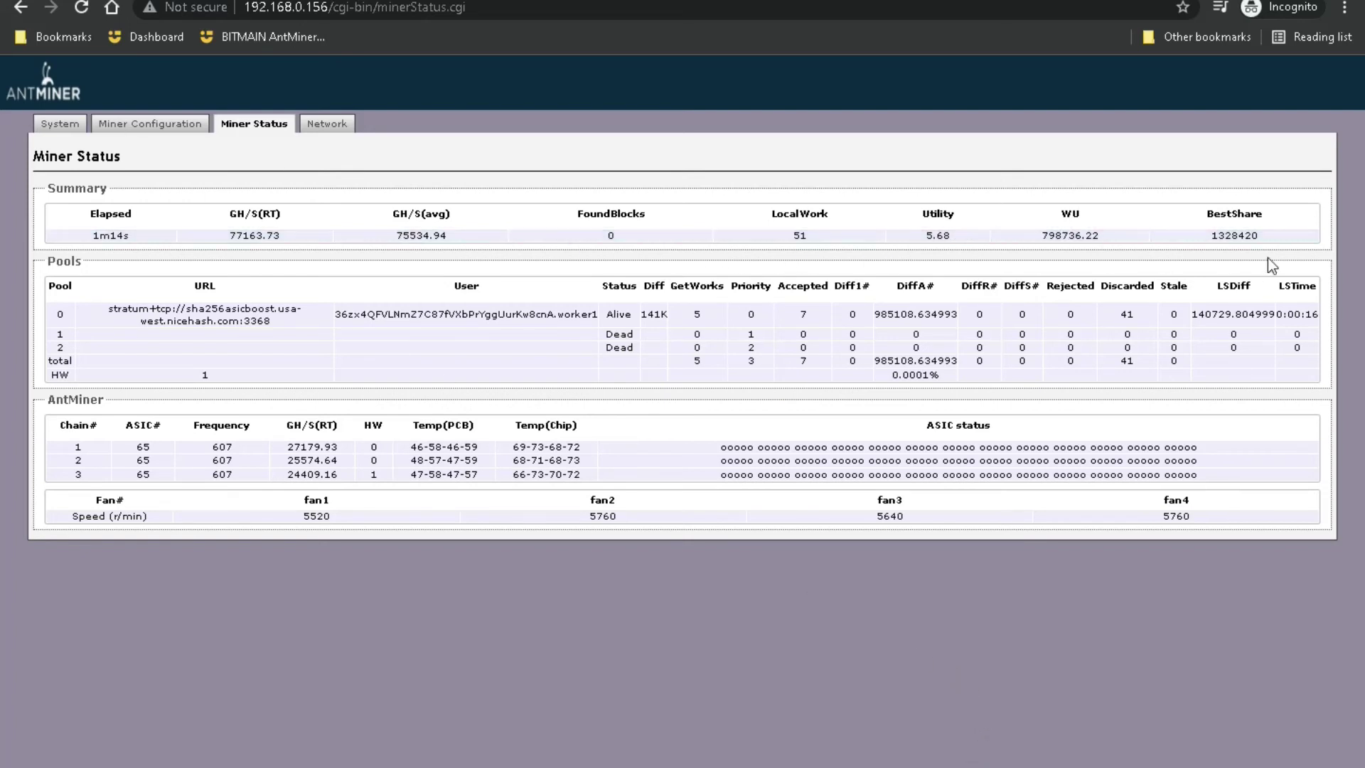
Step: Refresh the miner status several times, then go to the NiceHash rig manager via the Dashboard bookmark
{"action": "left_click", "coordinate": [242, 132]}
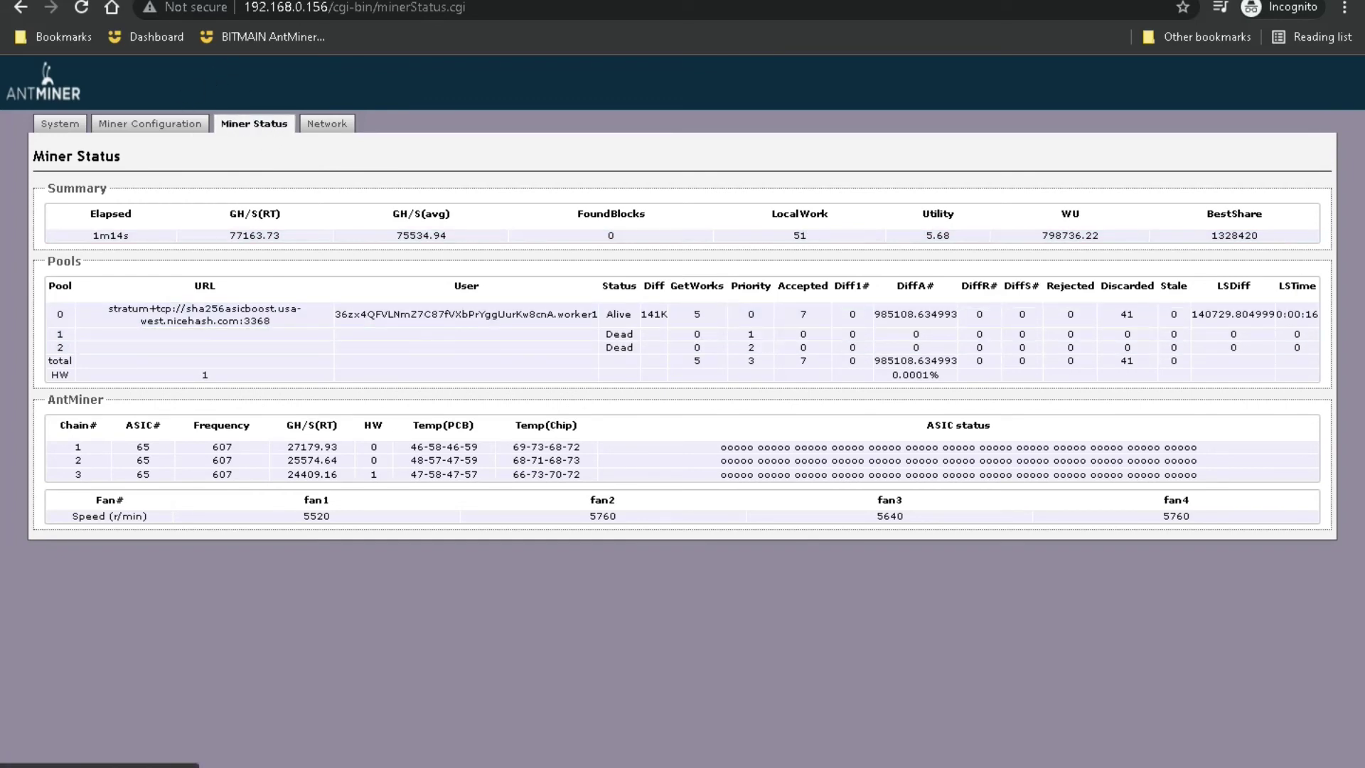
{"action": "left_click", "coordinate": [82, 10]}
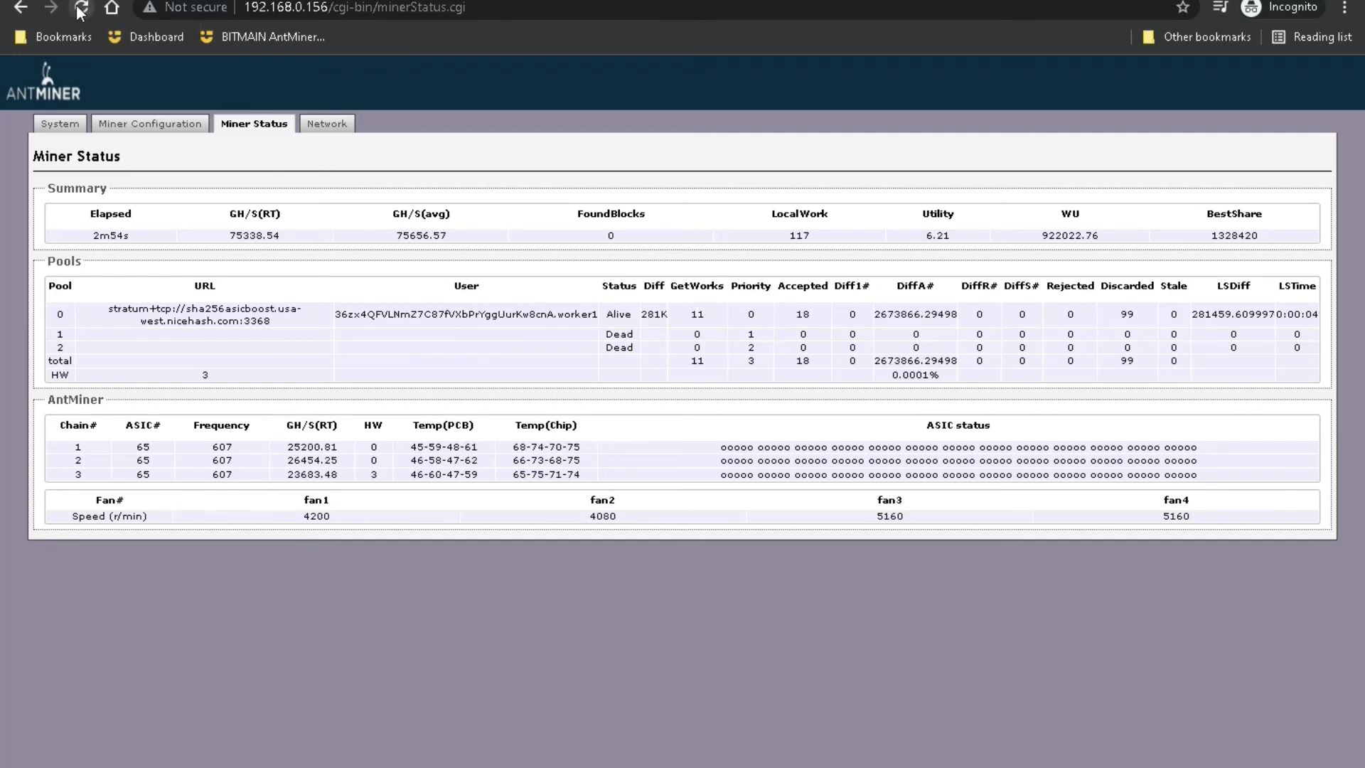
{"action": "left_click", "coordinate": [80, 10]}
{"action": "left_click", "coordinate": [80, 10]}
{"action": "left_click", "coordinate": [81, 10]}
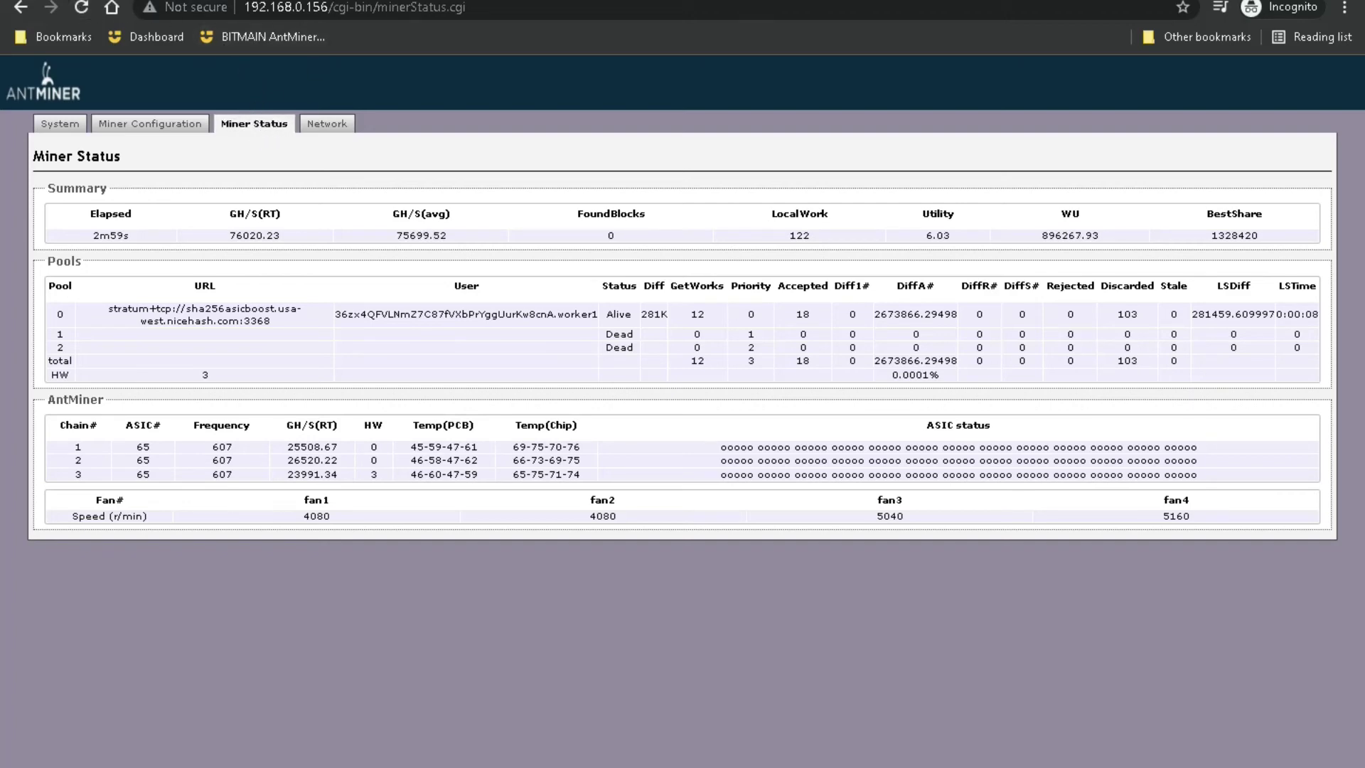
{"action": "left_click", "coordinate": [148, 37]}
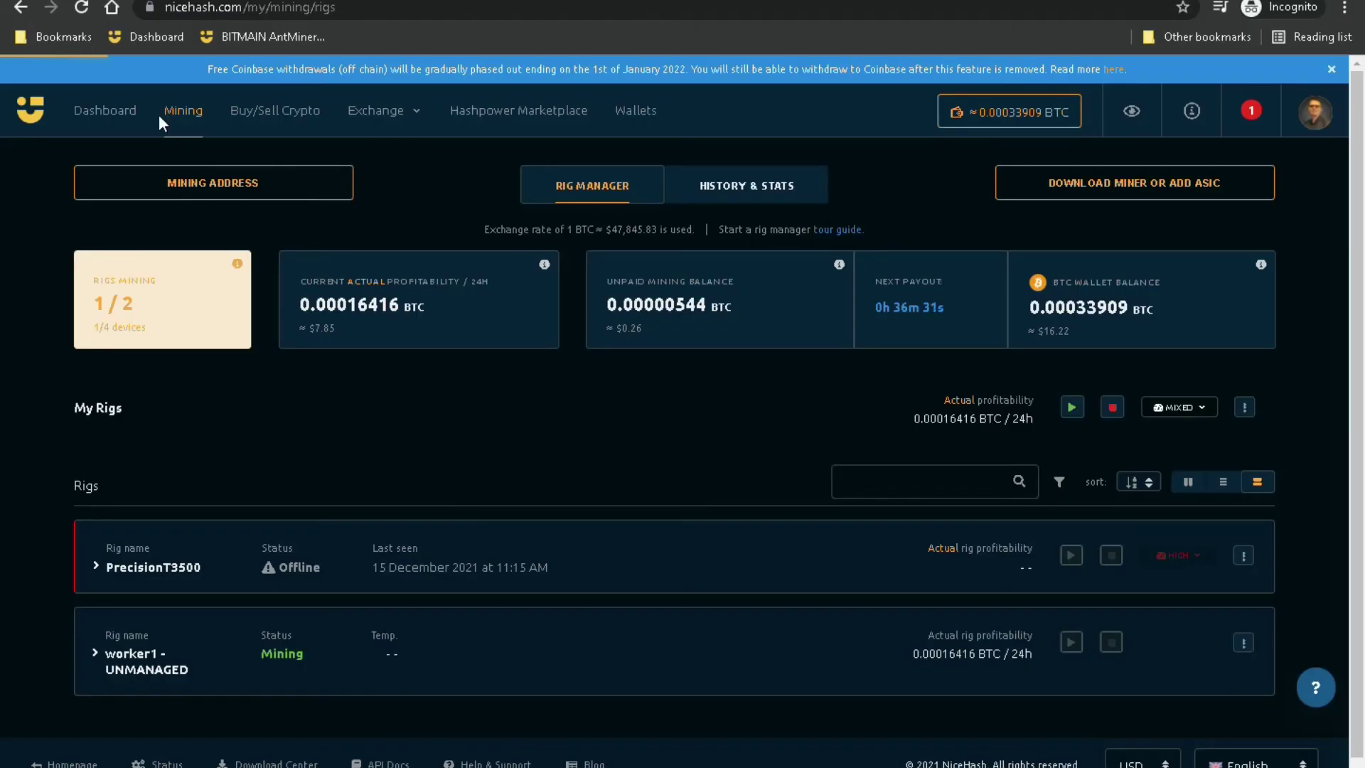
Step: Confirm worker1's 46.3396 TH/s accepted speed in NiceHash, then return to the Antminer tab
{"action": "left_click", "coordinate": [82, 10]}
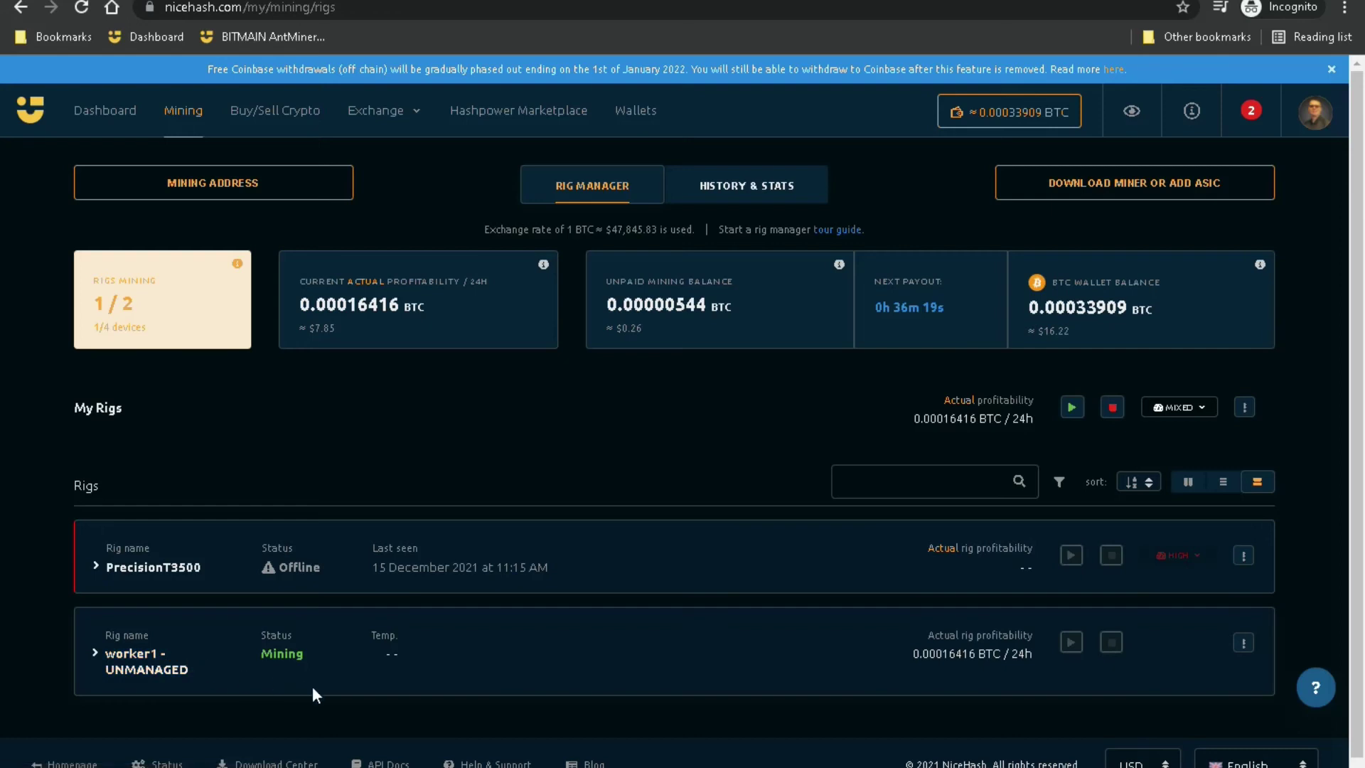
{"action": "left_click", "coordinate": [172, 658]}
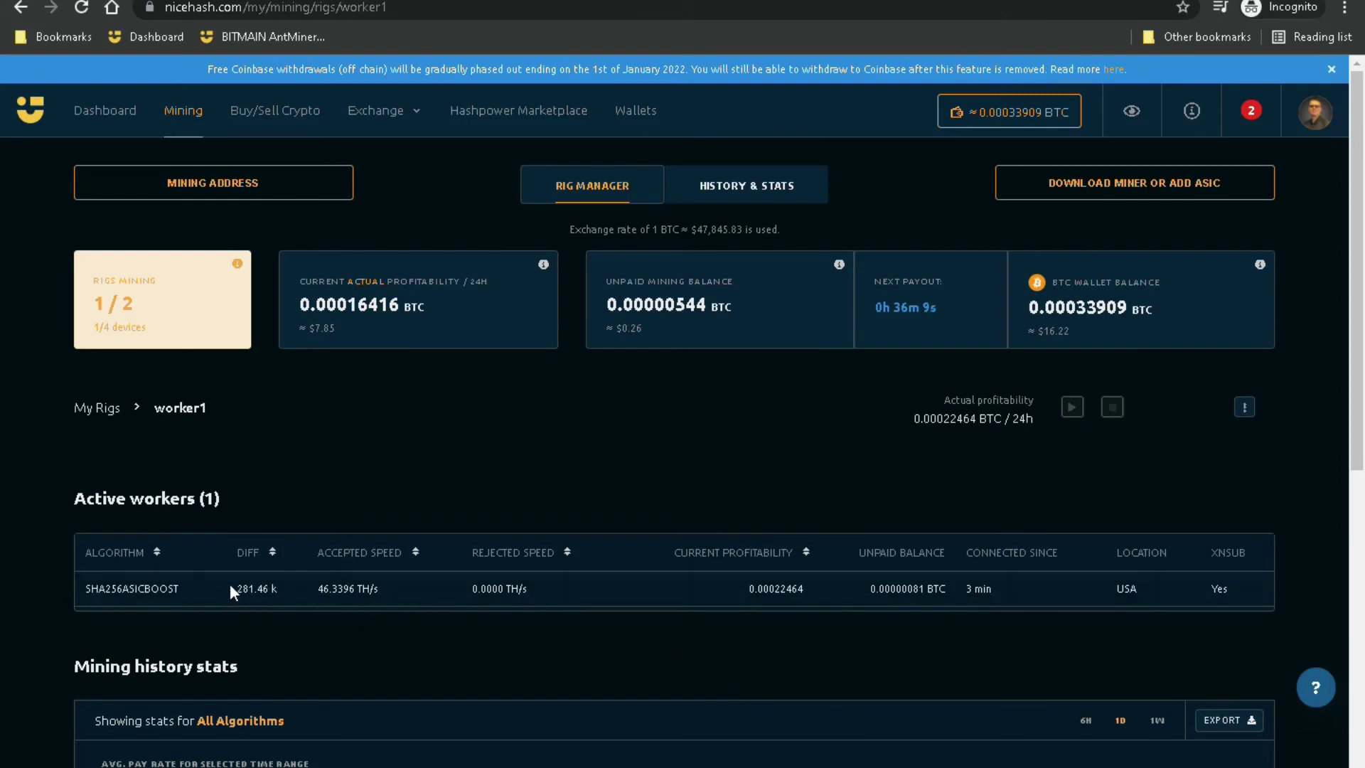
{"action": "left_click_drag", "start_coordinate": [314, 590], "coordinate": [387, 603]}
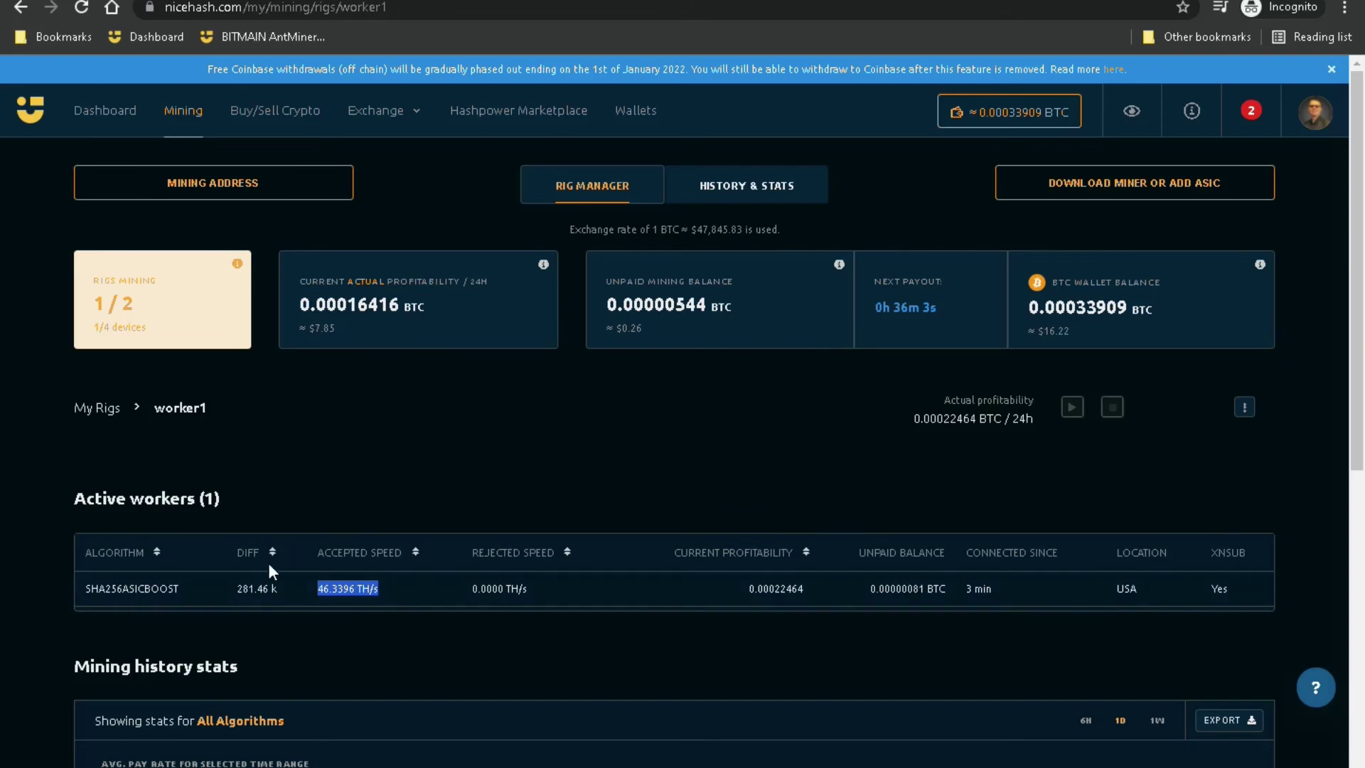
{"action": "left_click", "coordinate": [319, 597]}
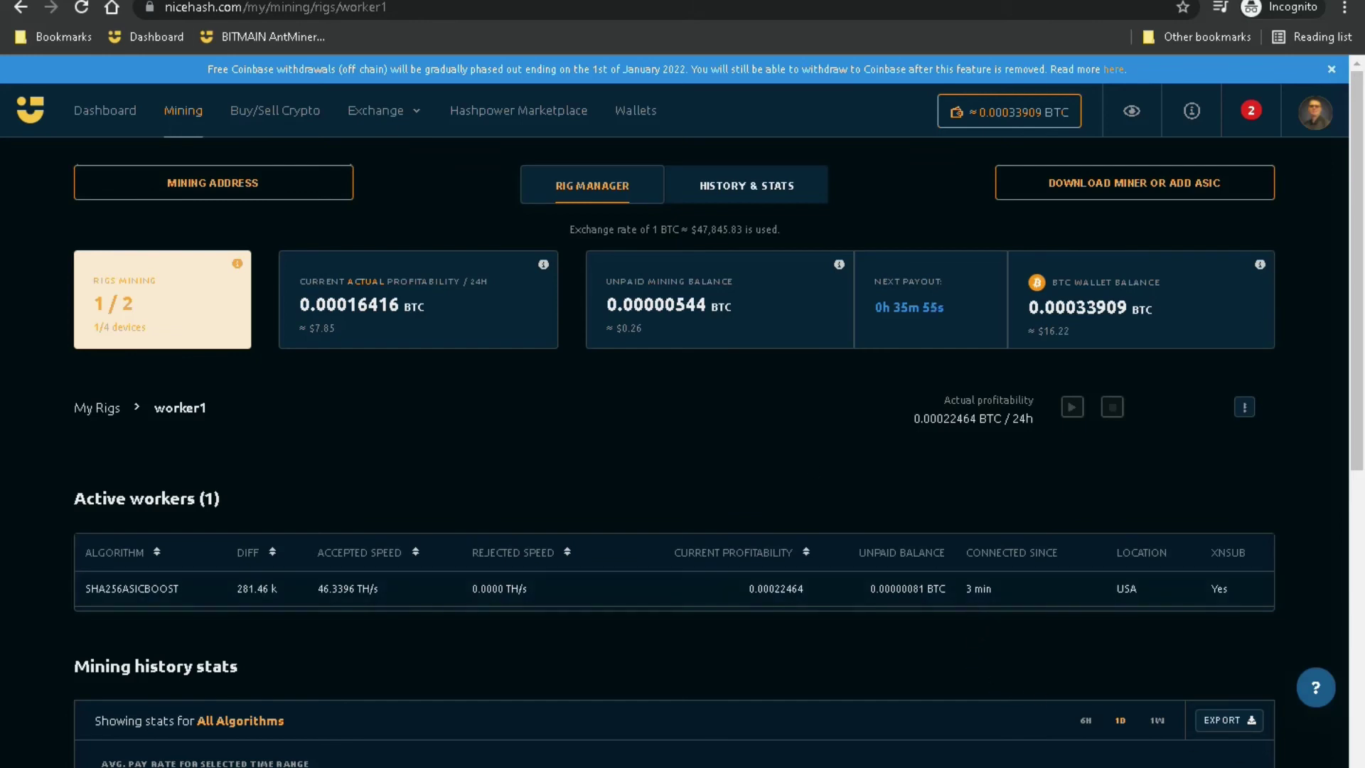
{"action": "key", "text": "ctrl+Tab"}
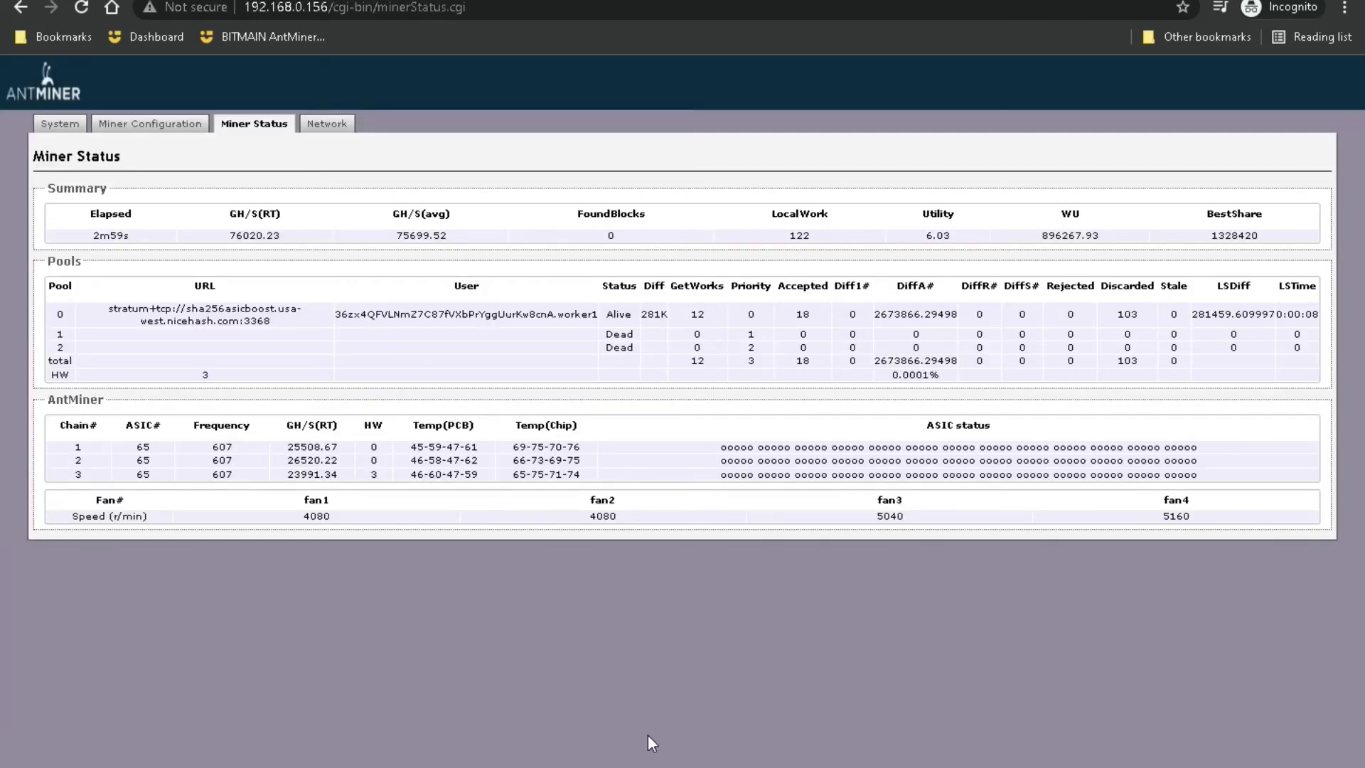
Step: Set the miner's network protocol to Static and go to the Diagnostics page
{"action": "left_click", "coordinate": [268, 127]}
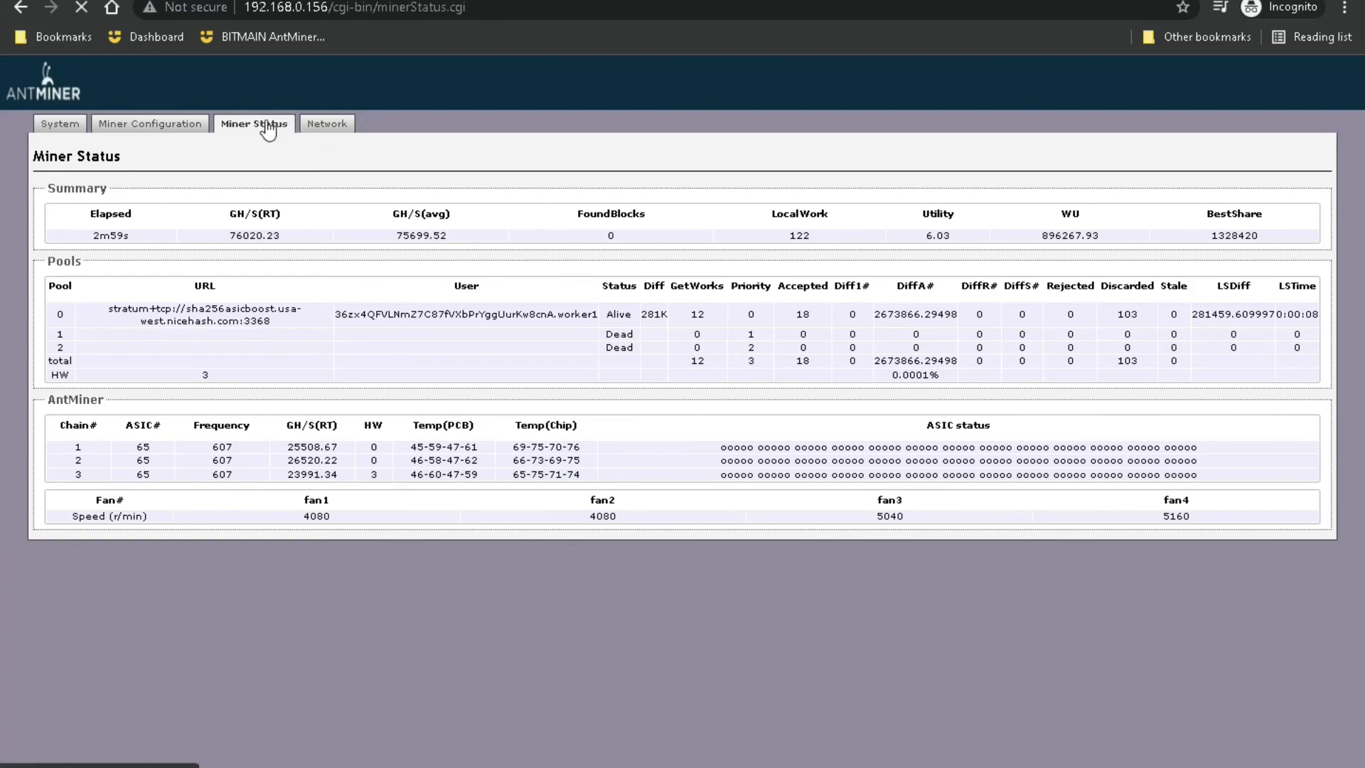
{"action": "left_click", "coordinate": [320, 126]}
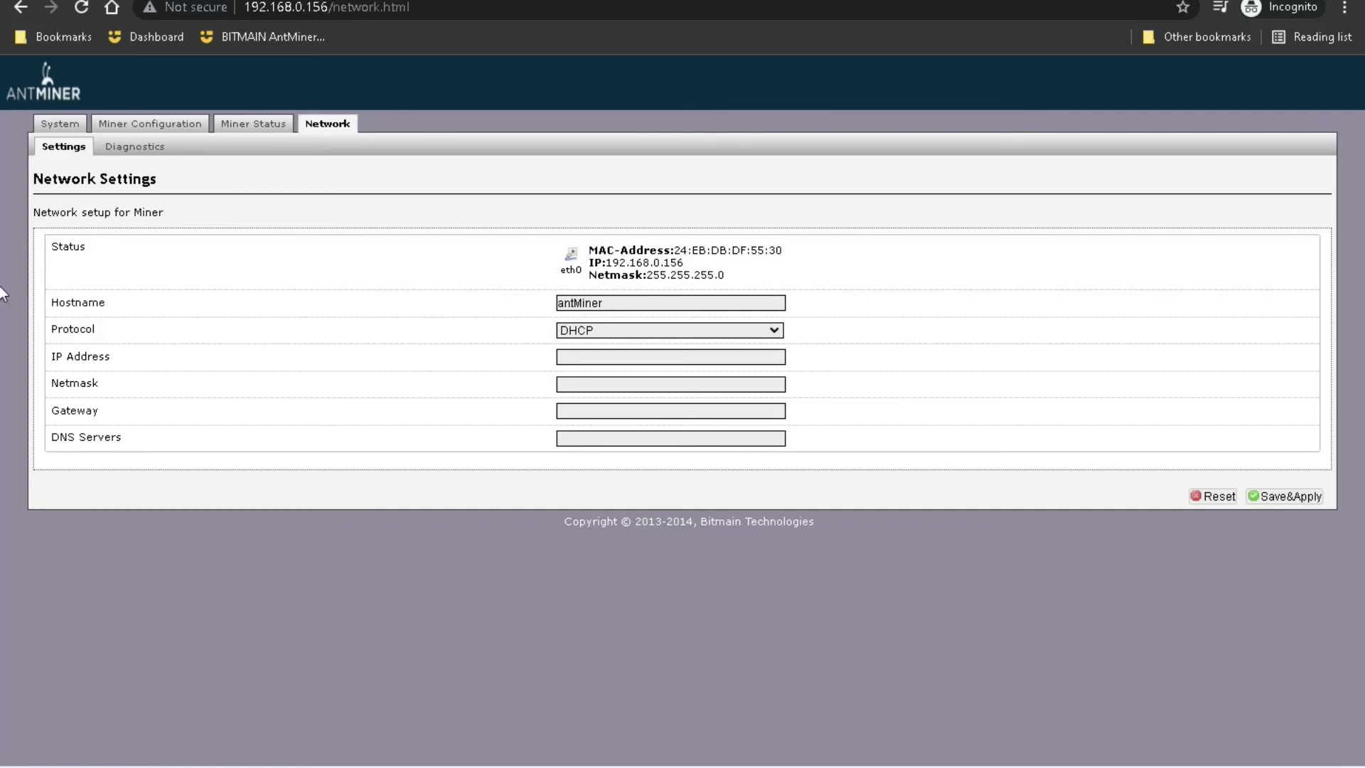
{"action": "left_click", "coordinate": [635, 329]}
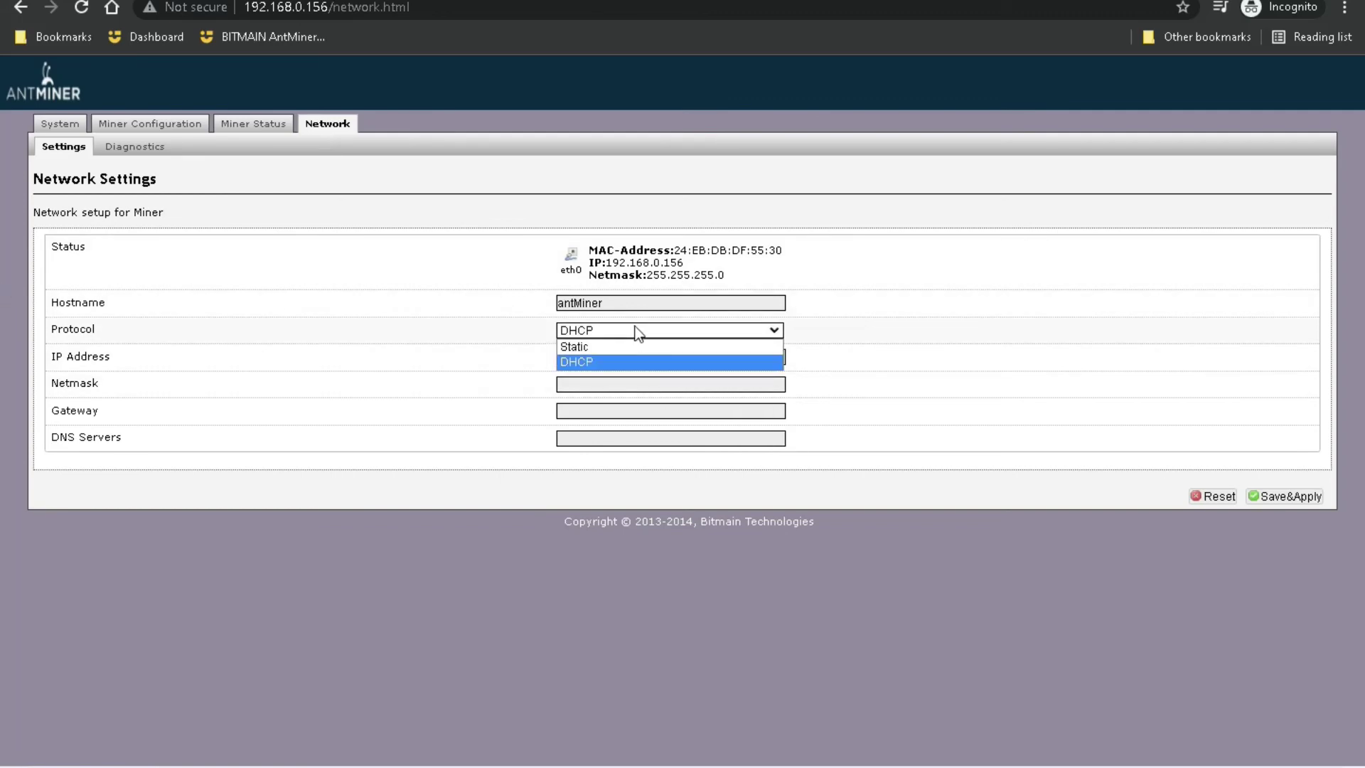
{"action": "left_click", "coordinate": [621, 346]}
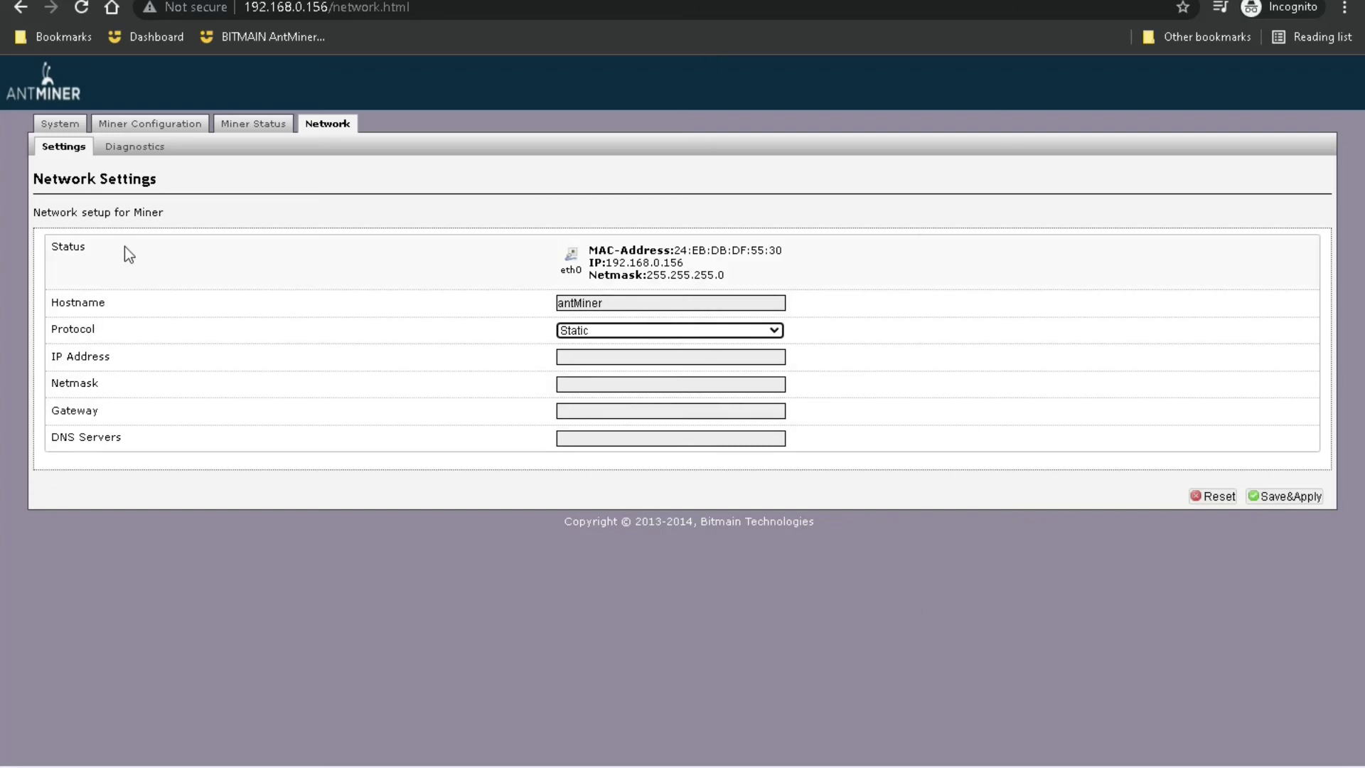
{"action": "left_click", "coordinate": [130, 147]}
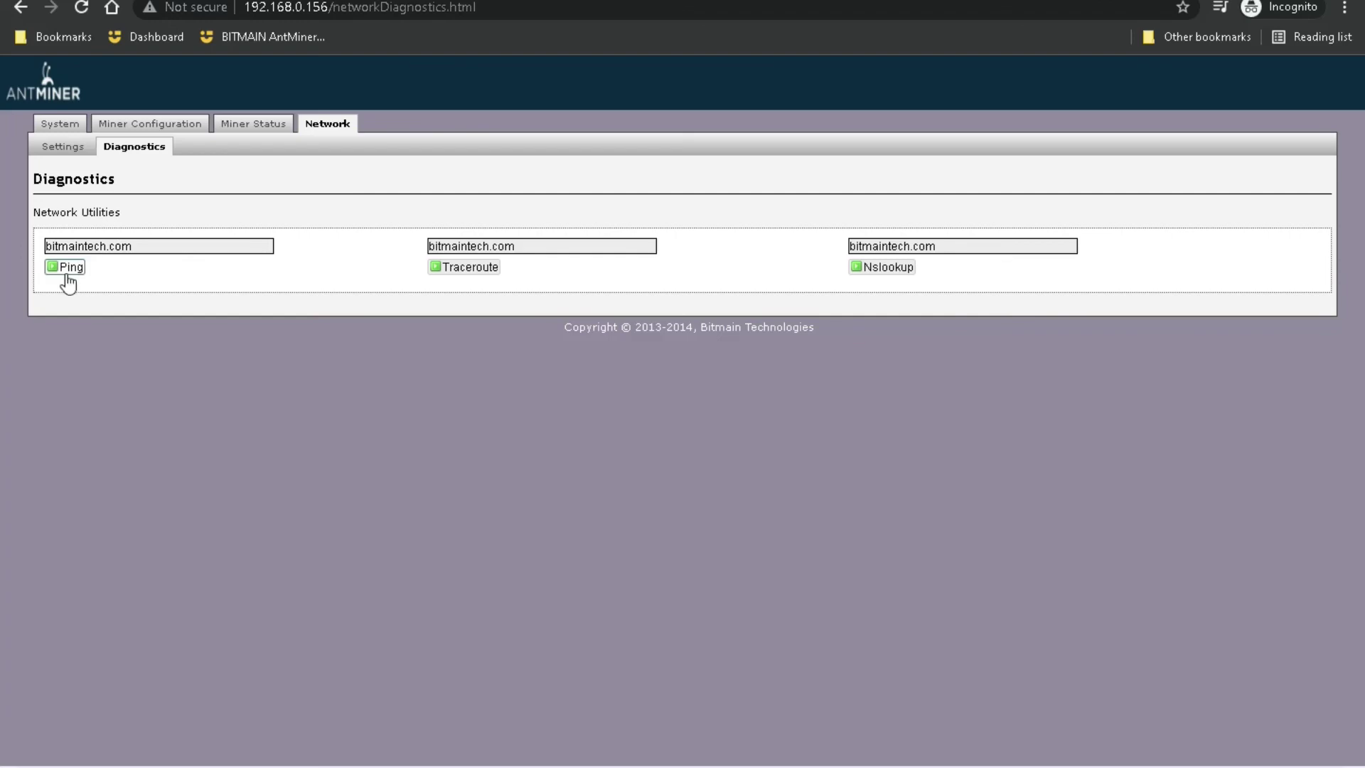
Step: Ping bitmaintech.com (all packets lost), then ping google.com with 6 of 6 replies
{"action": "left_click", "coordinate": [69, 267]}
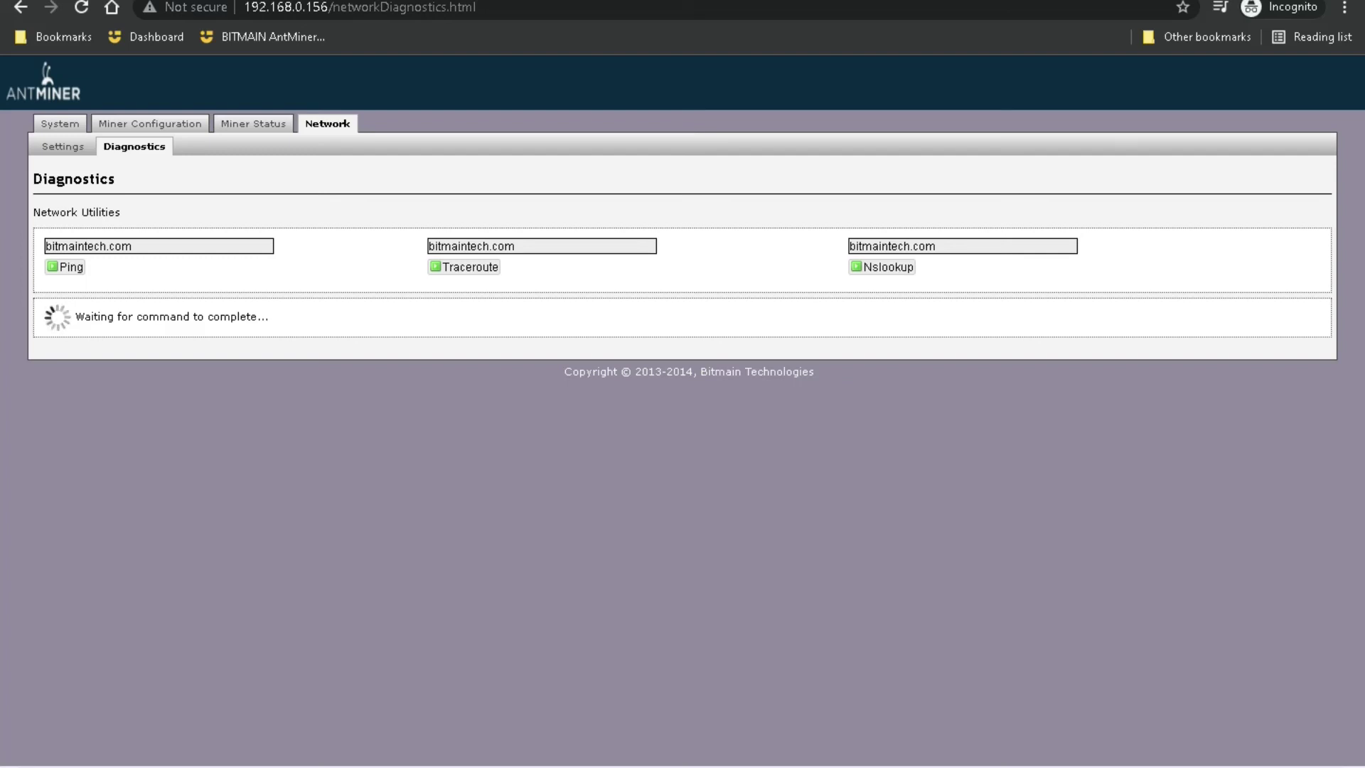
{"action": "mouse_move", "coordinate": [367, 764]}
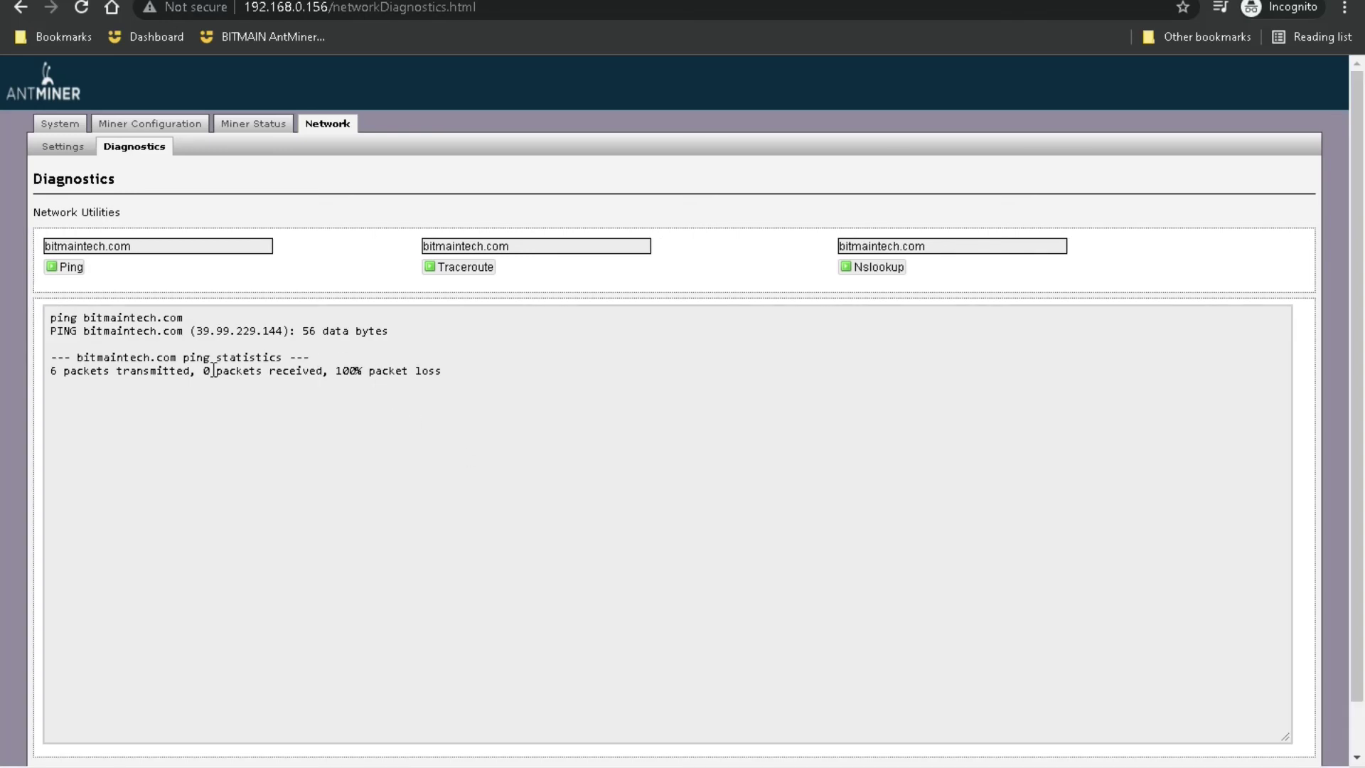
{"action": "left_click", "coordinate": [150, 244]}
{"action": "key", "text": "ctrl+a"}
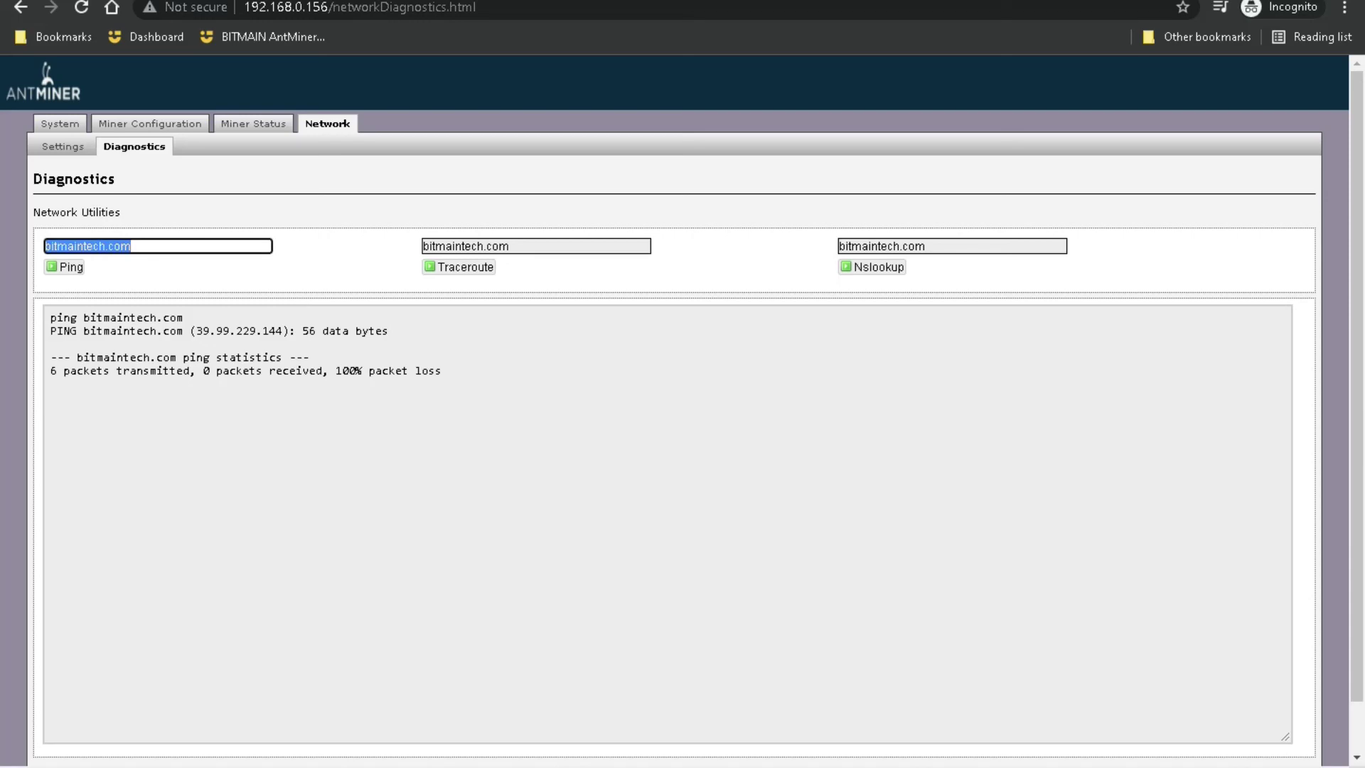
{"action": "type", "text": "8ooglr"}
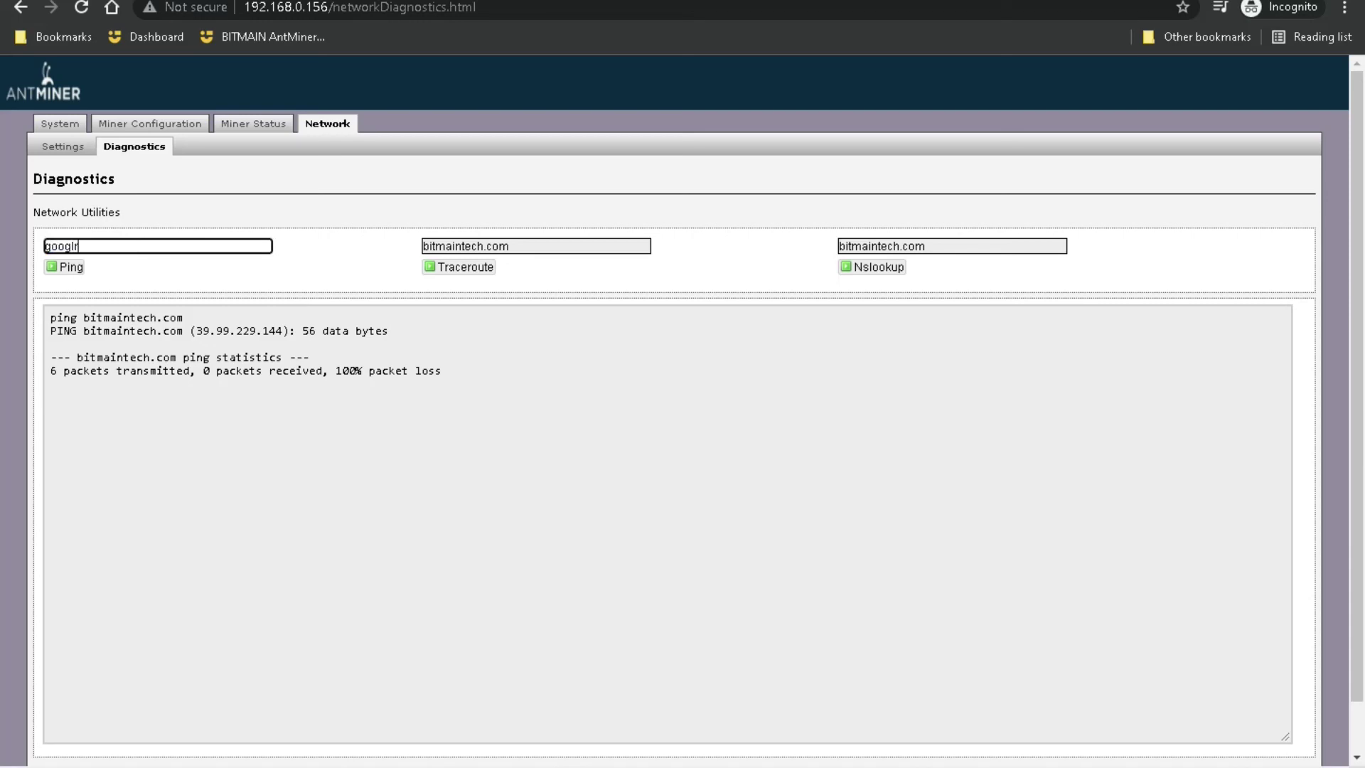
{"action": "type", "text": "e.com"}
{"action": "left_click", "coordinate": [69, 268]}
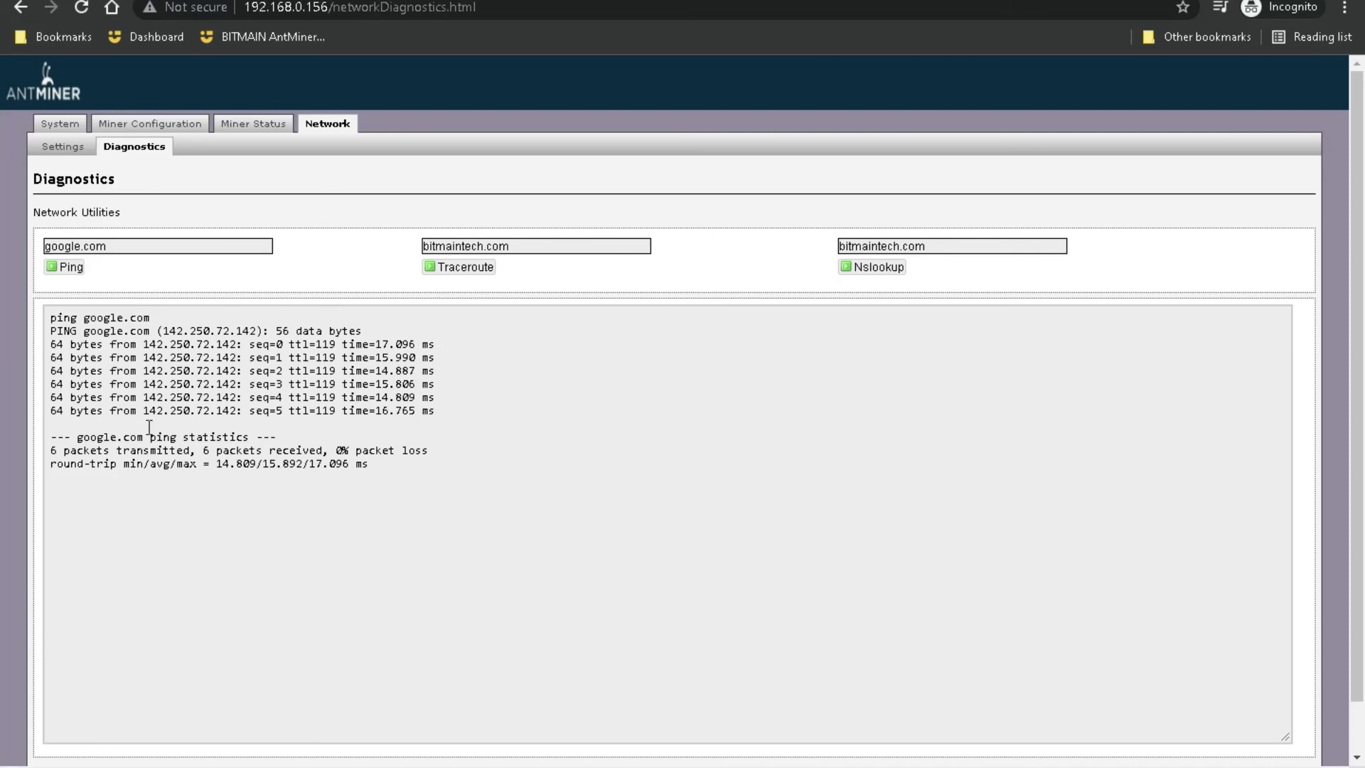
{"action": "left_click", "coordinate": [642, 245]}
Step: Return from network Settings to Miner Status and reload it, showing 5m33s elapsed and 76767.90 GH/s
{"action": "left_click", "coordinate": [64, 149]}
{"action": "left_click", "coordinate": [238, 132]}
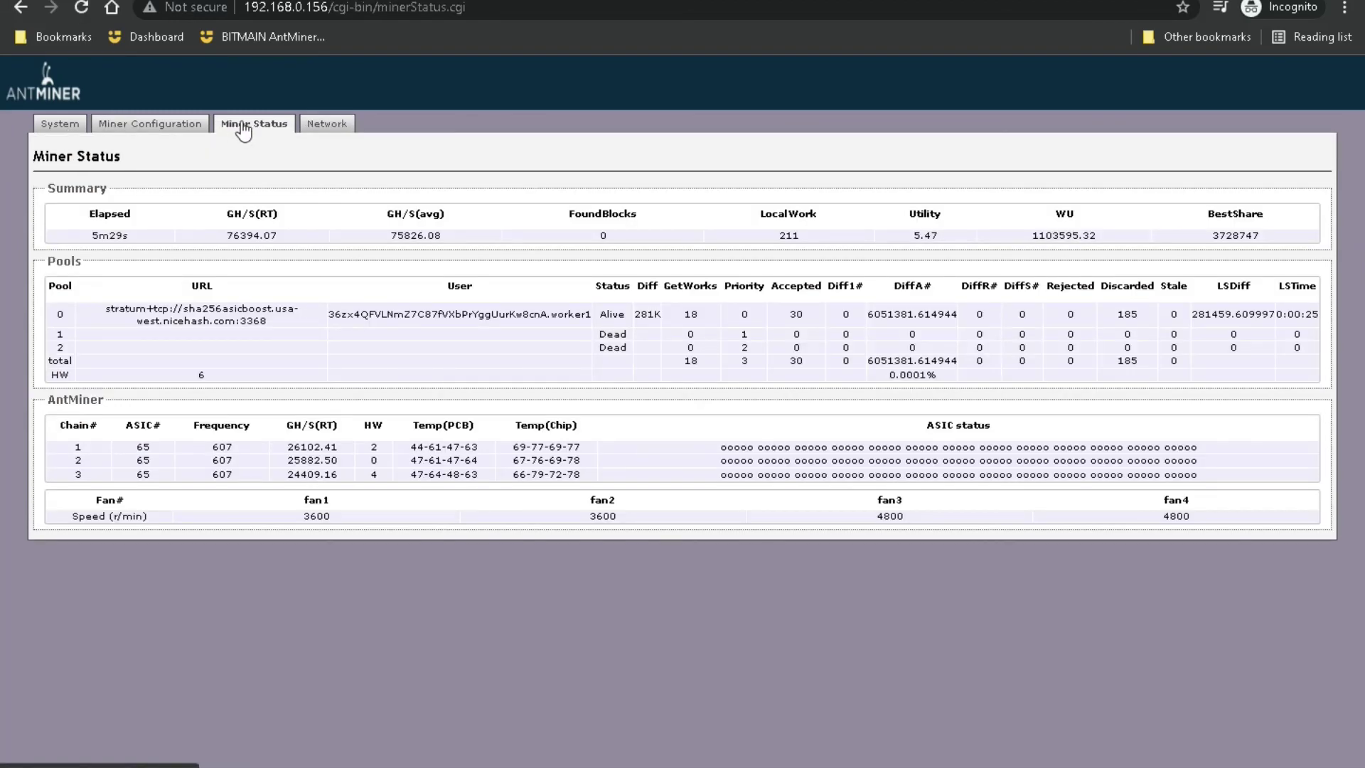
{"action": "left_click", "coordinate": [81, 9]}
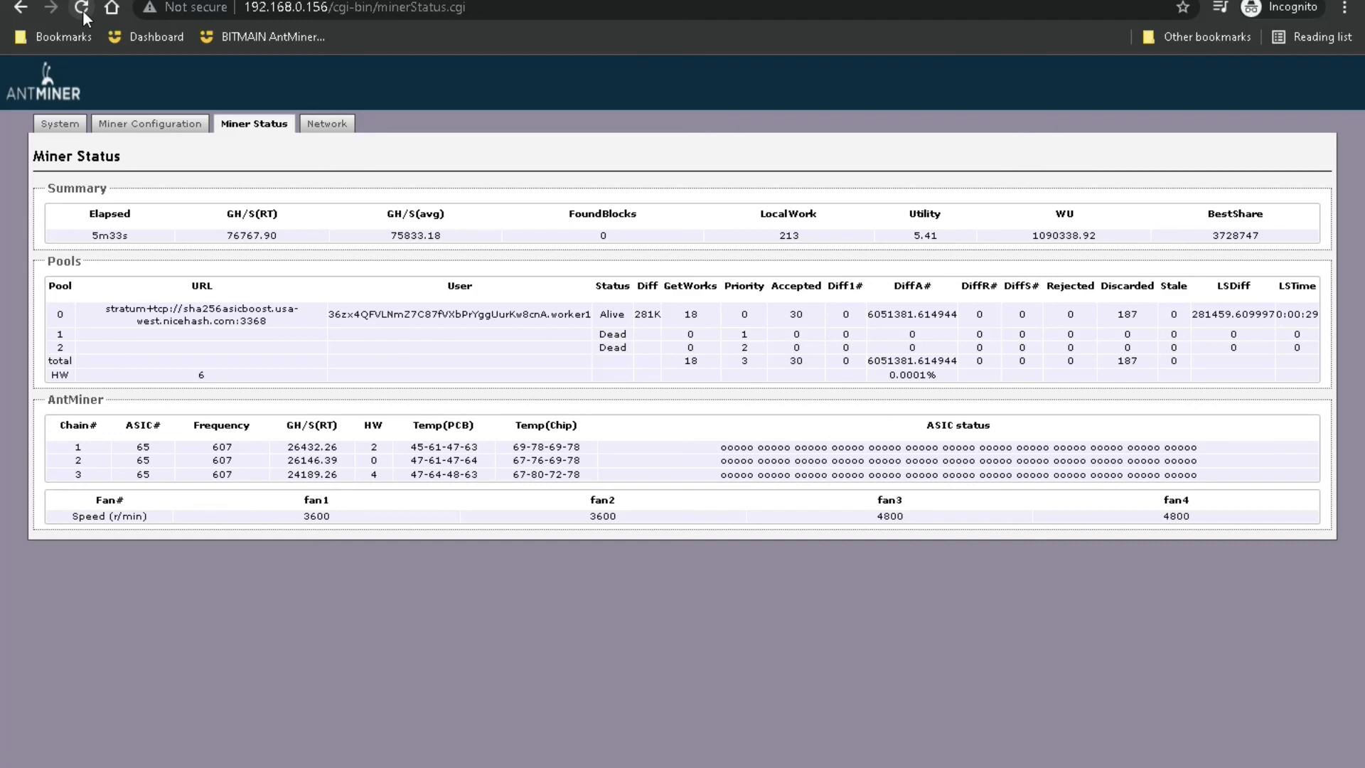